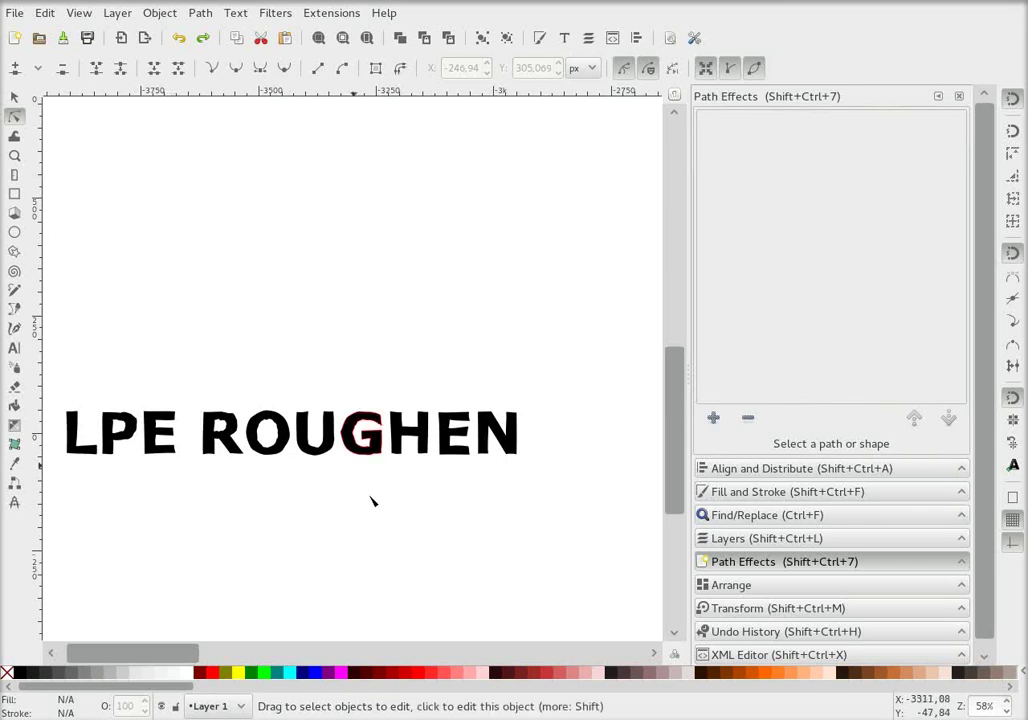
- Move the LPE ROUGHEN text group toward the page centre and remove its existing Roughen effect
click(14, 97)
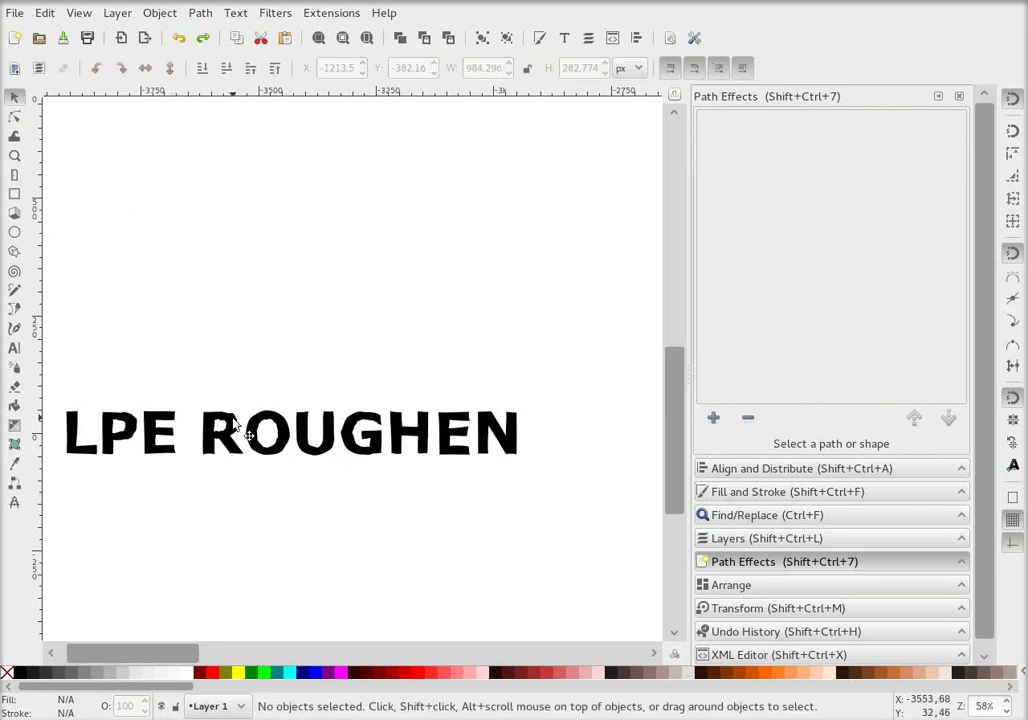
click(234, 414)
mouse_move(234, 414)
mouse_down()
mouse_move(321, 344)
mouse_move(306, 343)
mouse_up()
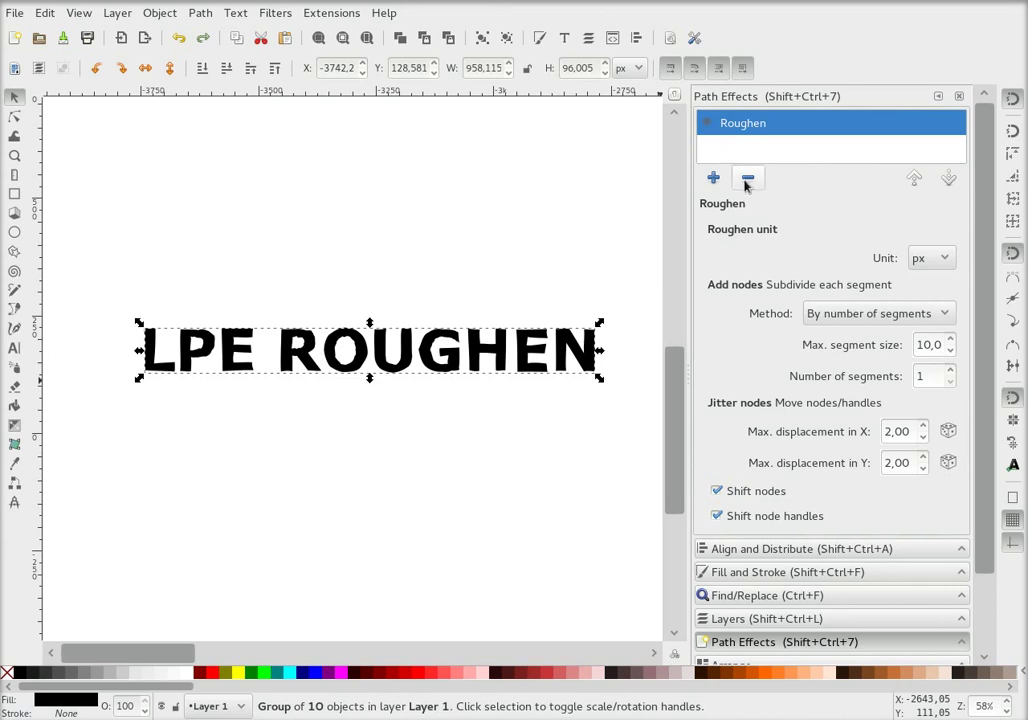
click(747, 179)
click(713, 450)
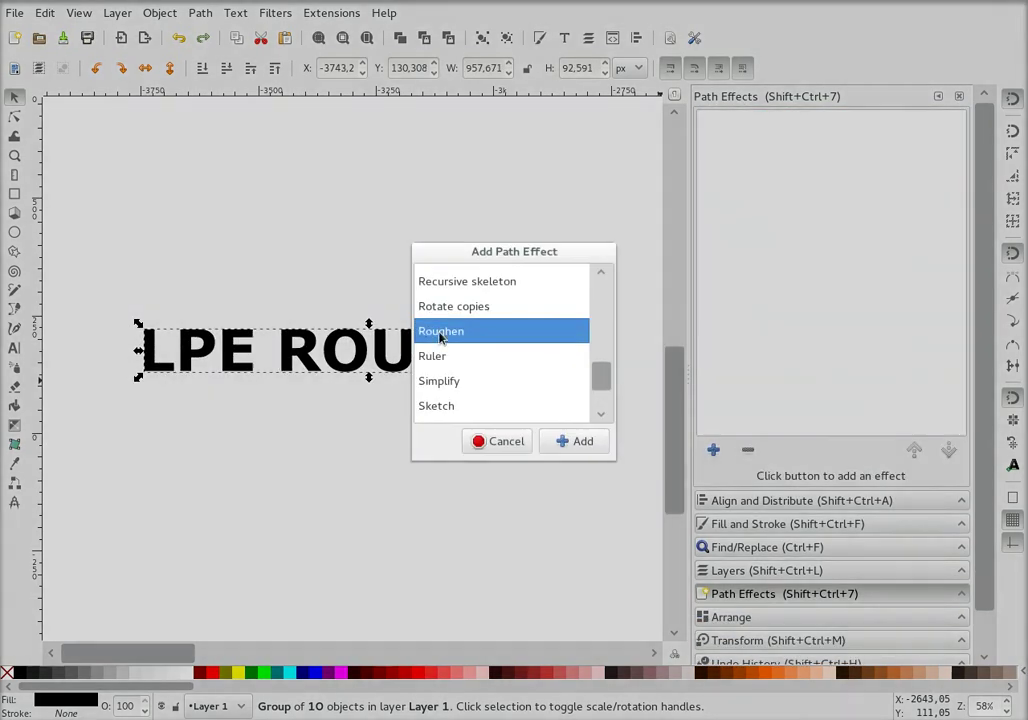
- Add a fresh Roughen effect to the text, subdividing by max. segment size of 100
click(580, 445)
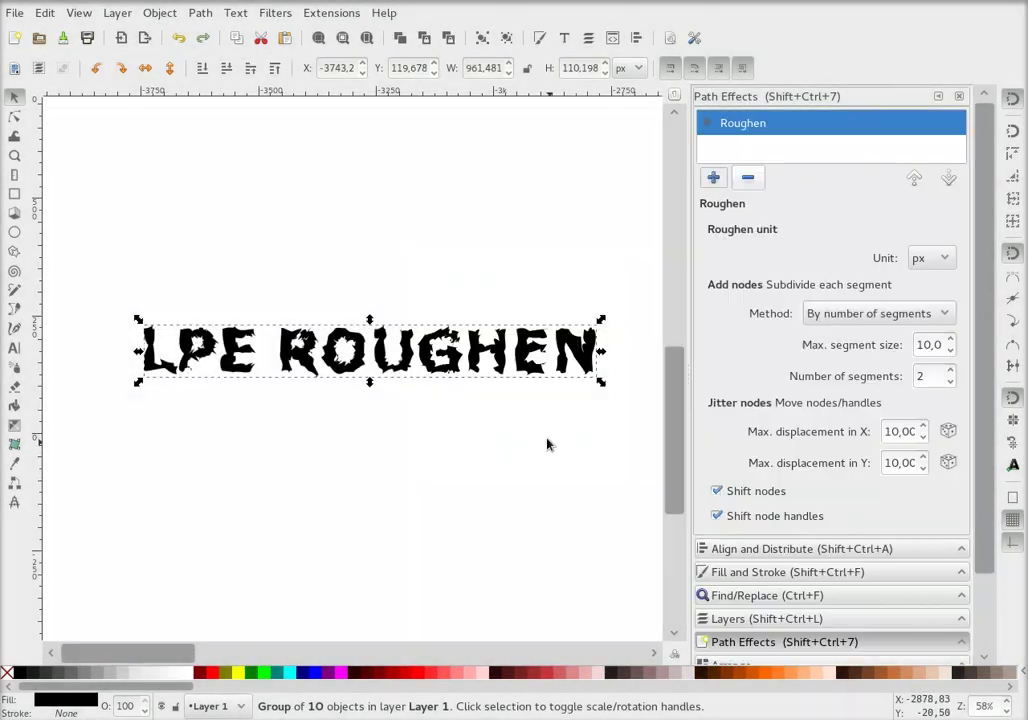
click(950, 313)
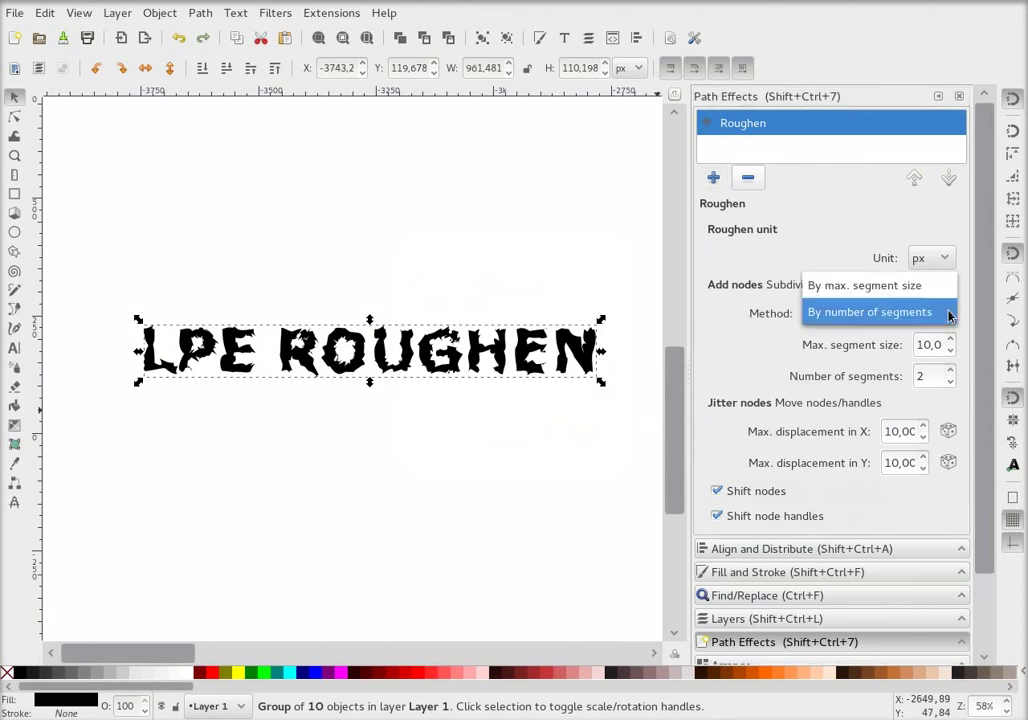
click(946, 292)
click(917, 340)
text(100)
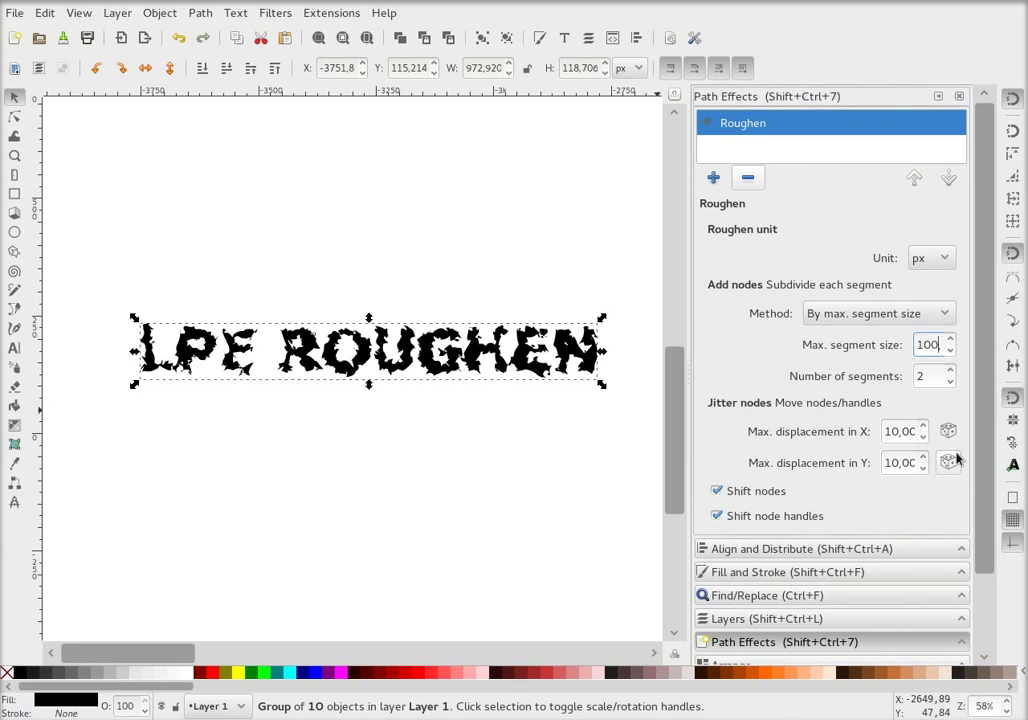
key(Return)
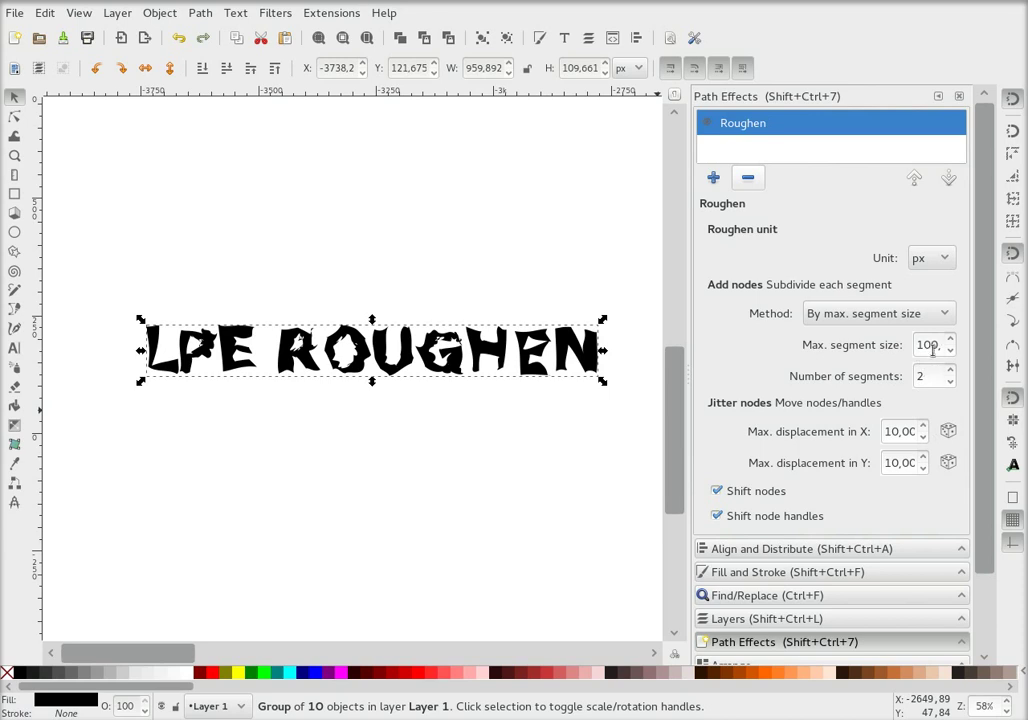
- Switch Roughen back to By number of segments and turn off Shift node handles
click(900, 315)
click(898, 347)
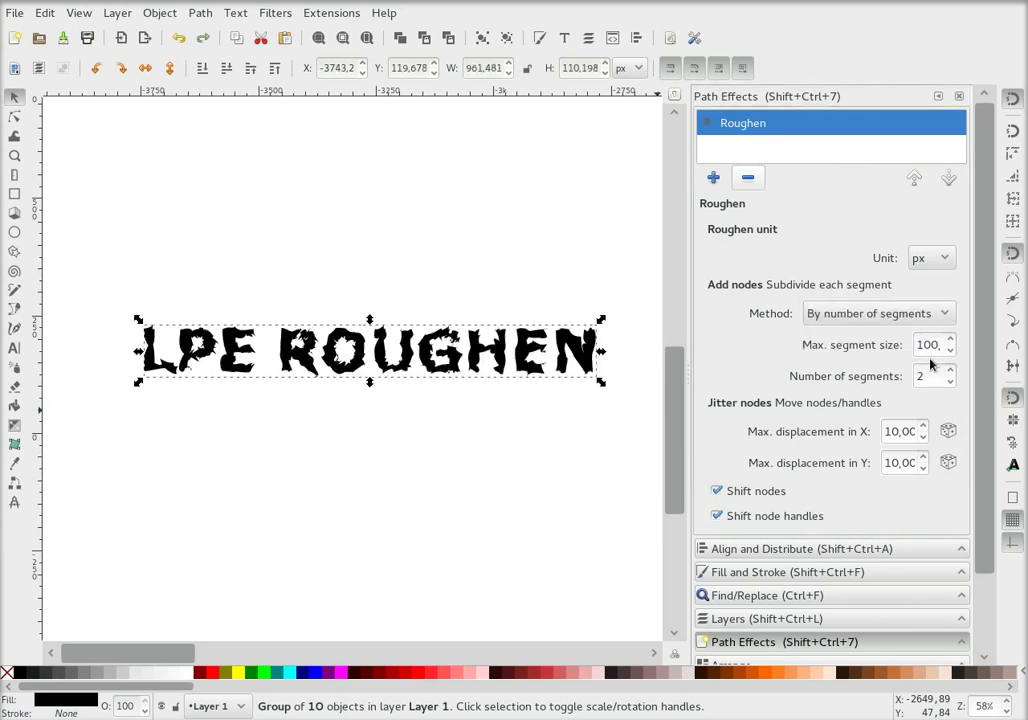
click(714, 516)
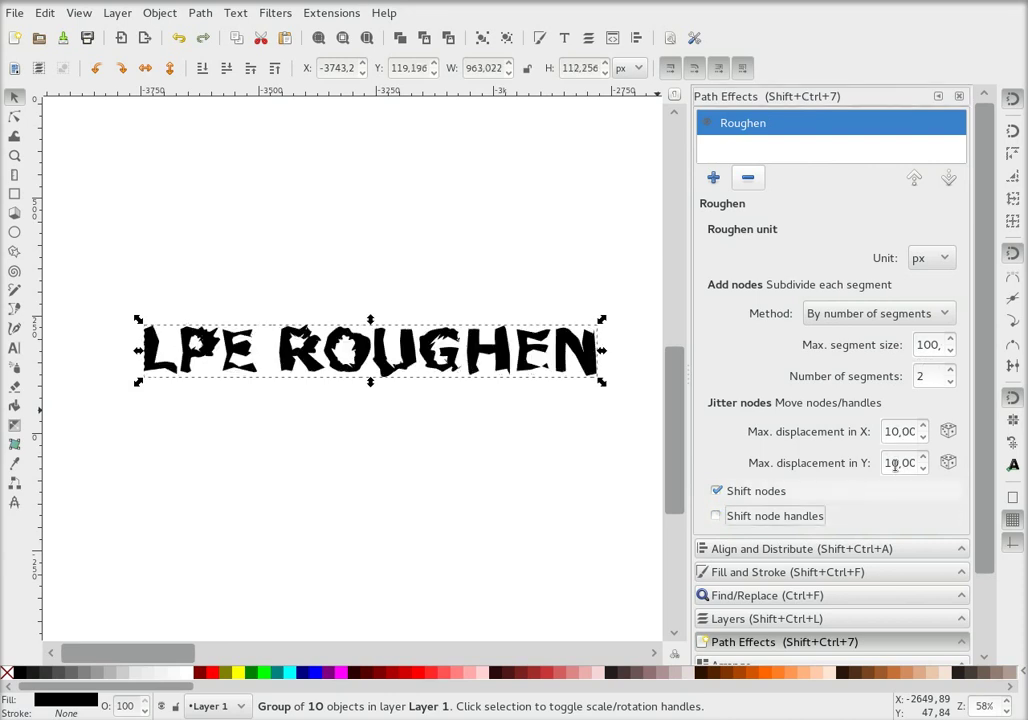
- Set Roughen's Max. displacement X and Y to 0.50 each
click(896, 432)
double_click(906, 432)
text(0.50)
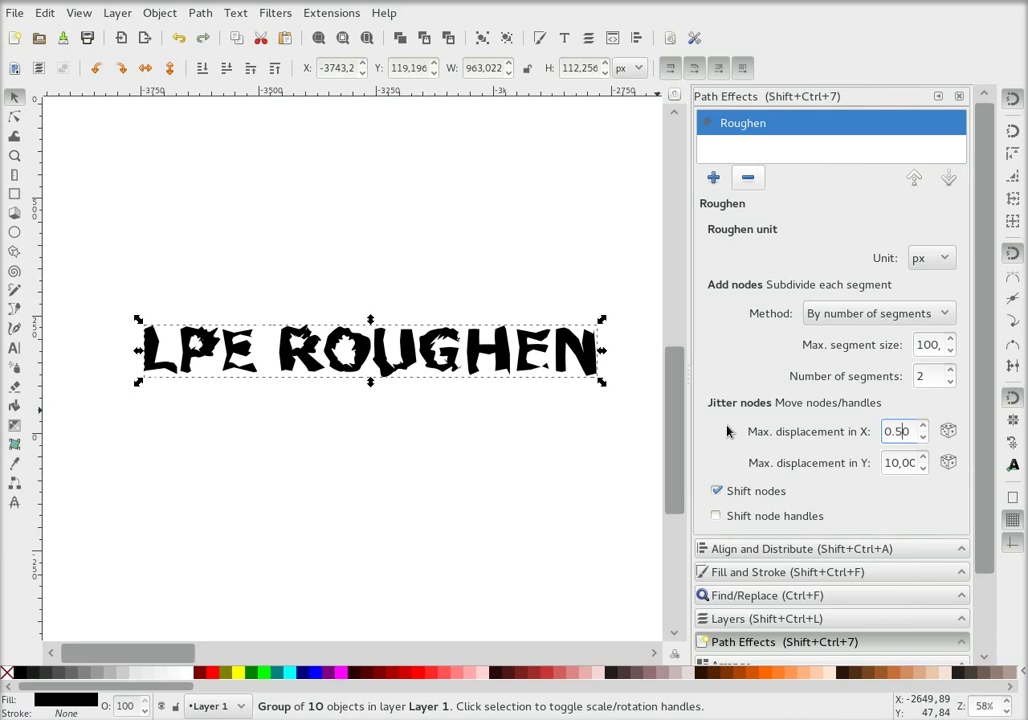
key(Return)
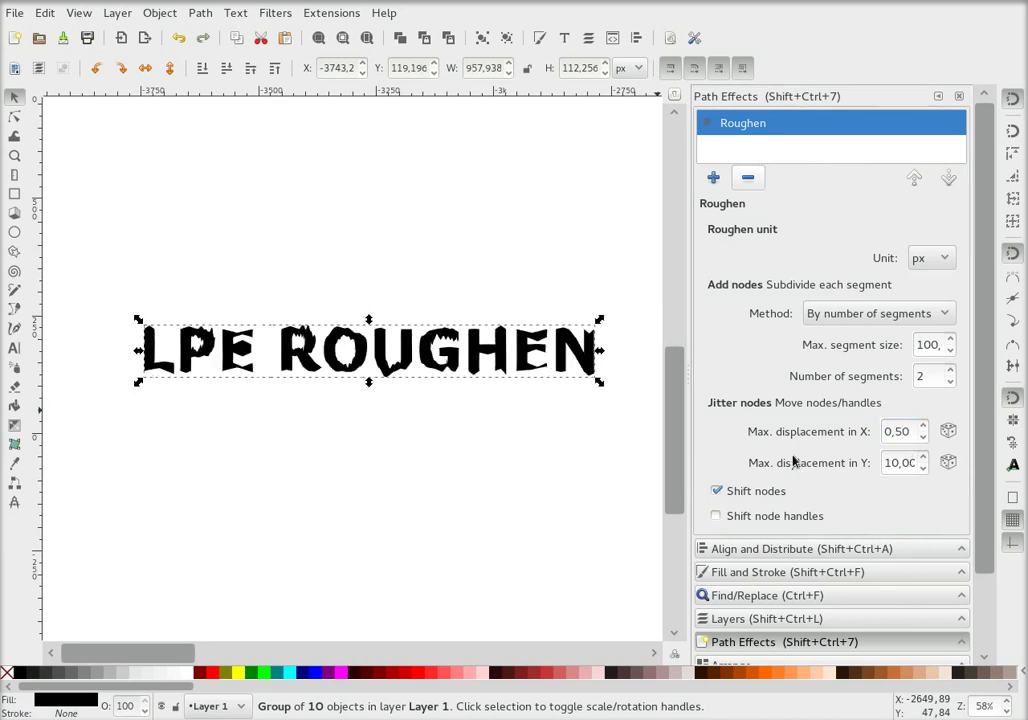
double_click(907, 462)
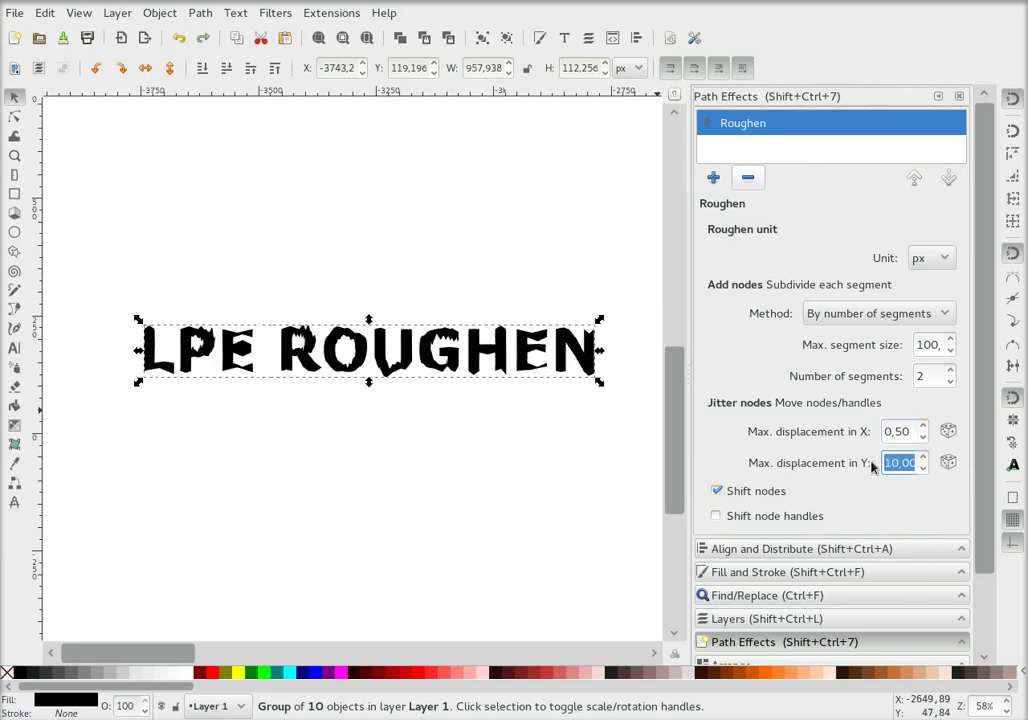
text(0.5)
key(Return)
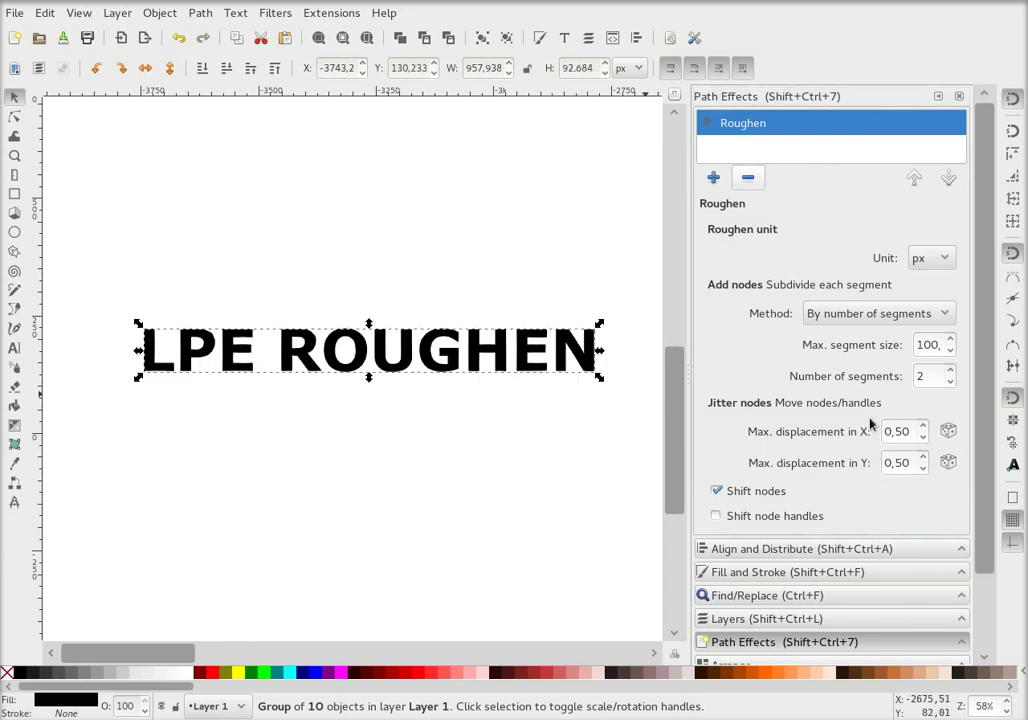
- Zoom in on the L and P letters and toggle the Roughen effect off and on to compare
click(14, 155)
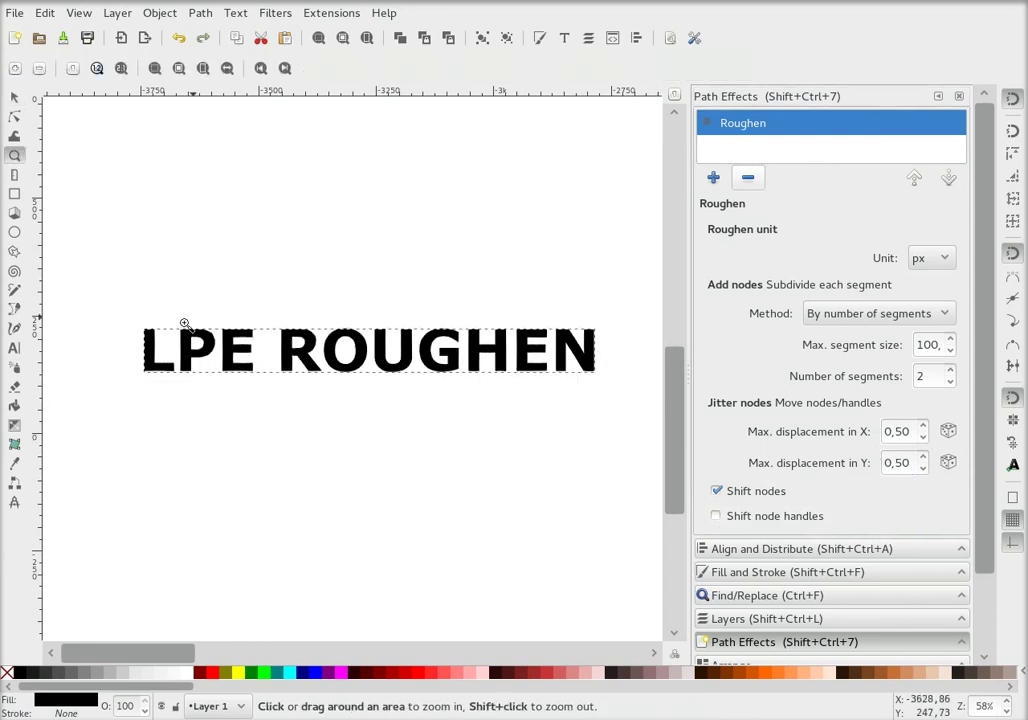
drag(196, 365, 227, 380)
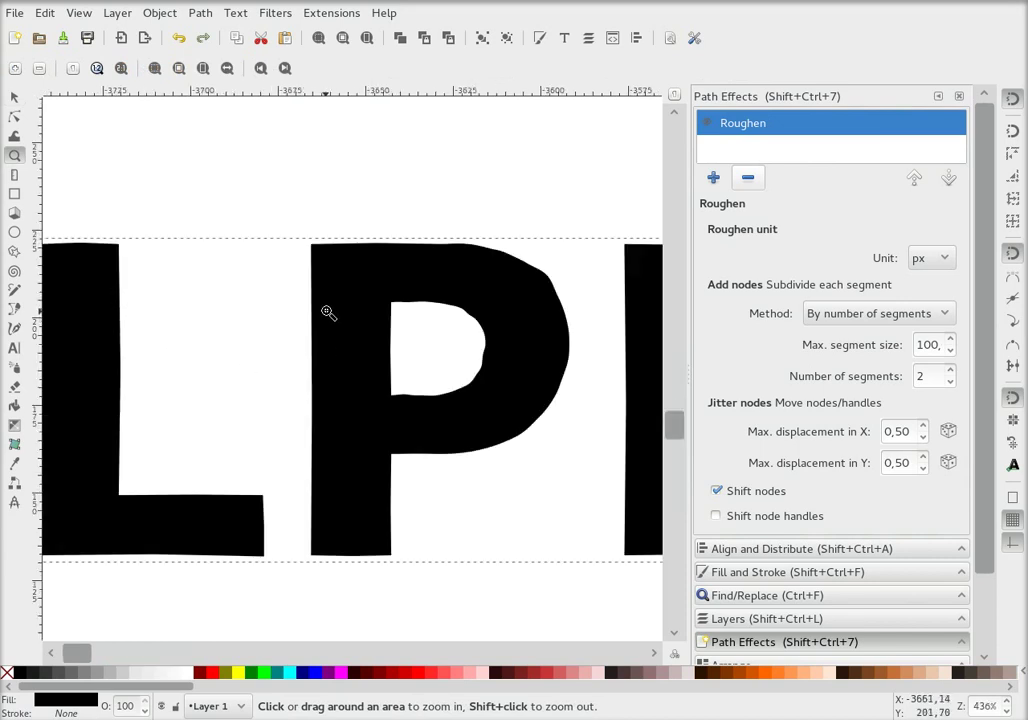
click(708, 124)
click(708, 125)
click(708, 125)
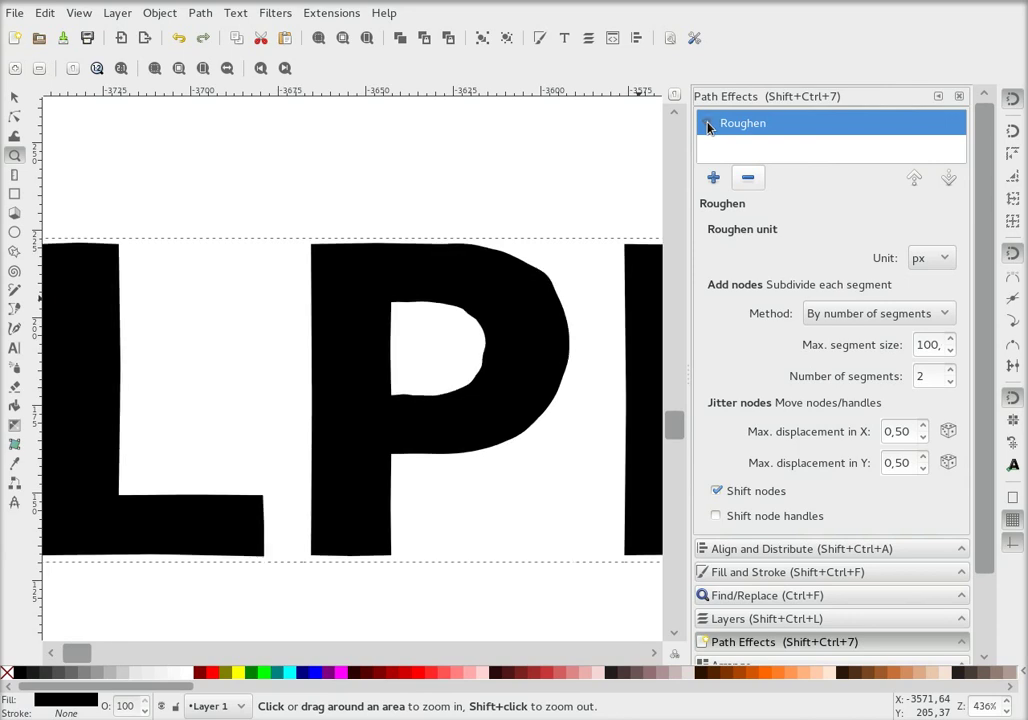
- Raise Roughen's number of segments up to 5, then lower it back to 1
click(951, 370)
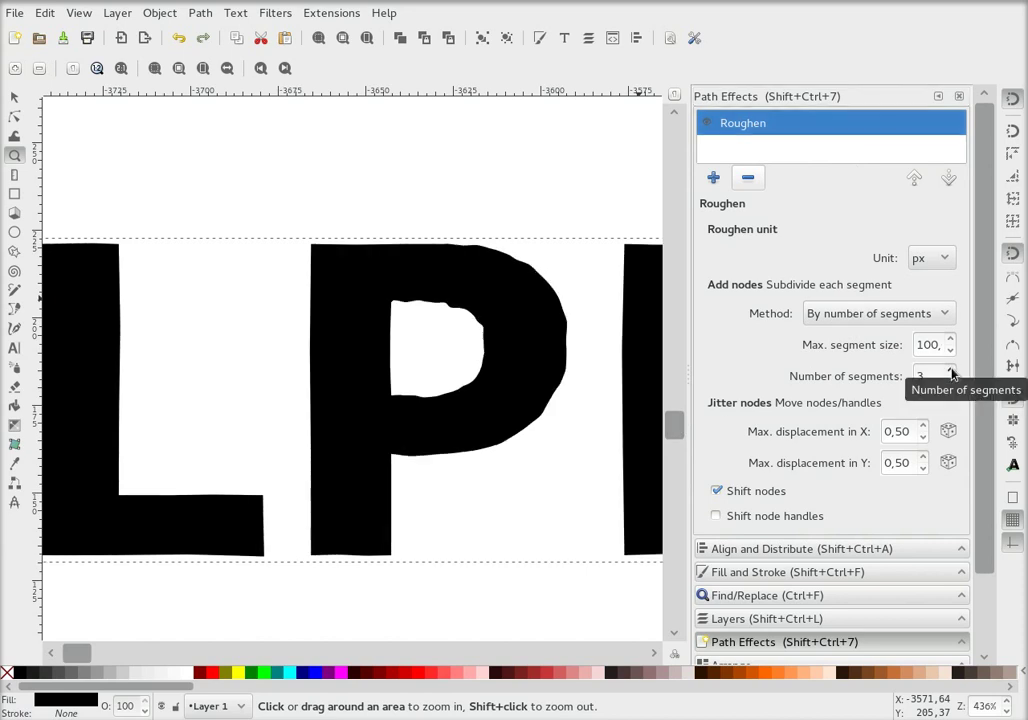
click(951, 370)
click(951, 370)
click(950, 381)
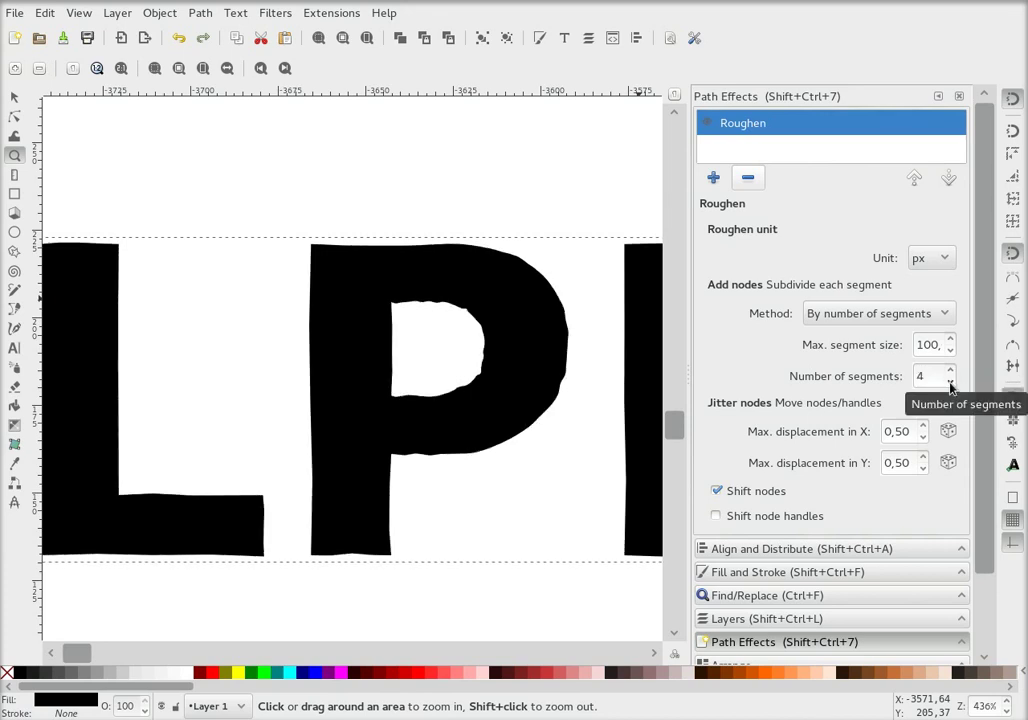
click(950, 381)
click(950, 381)
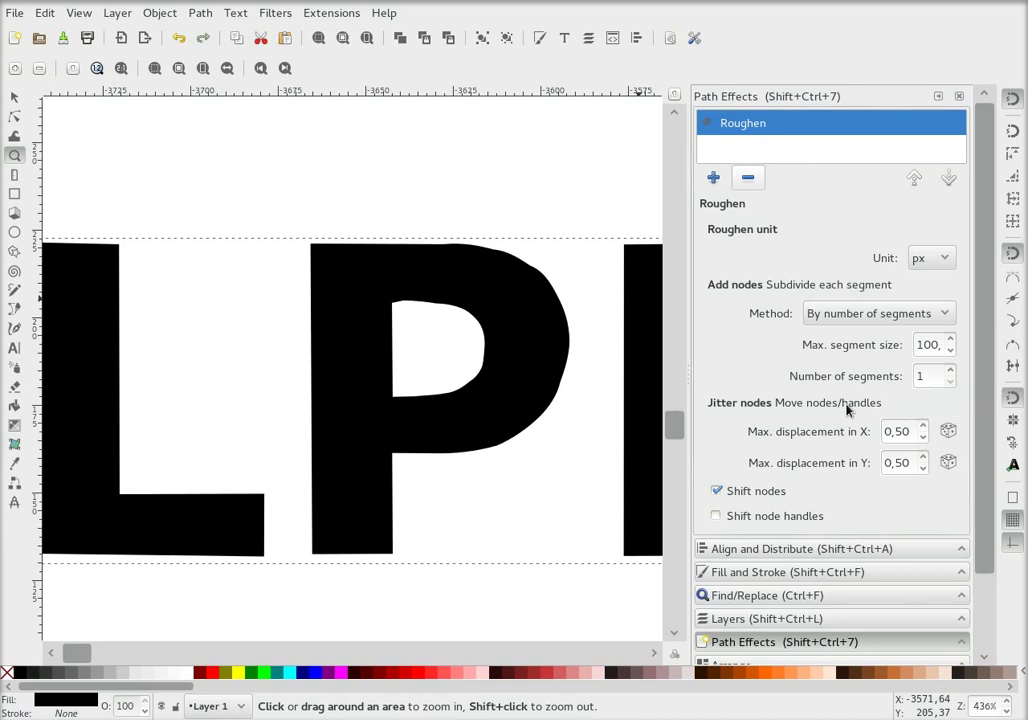
click(15, 117)
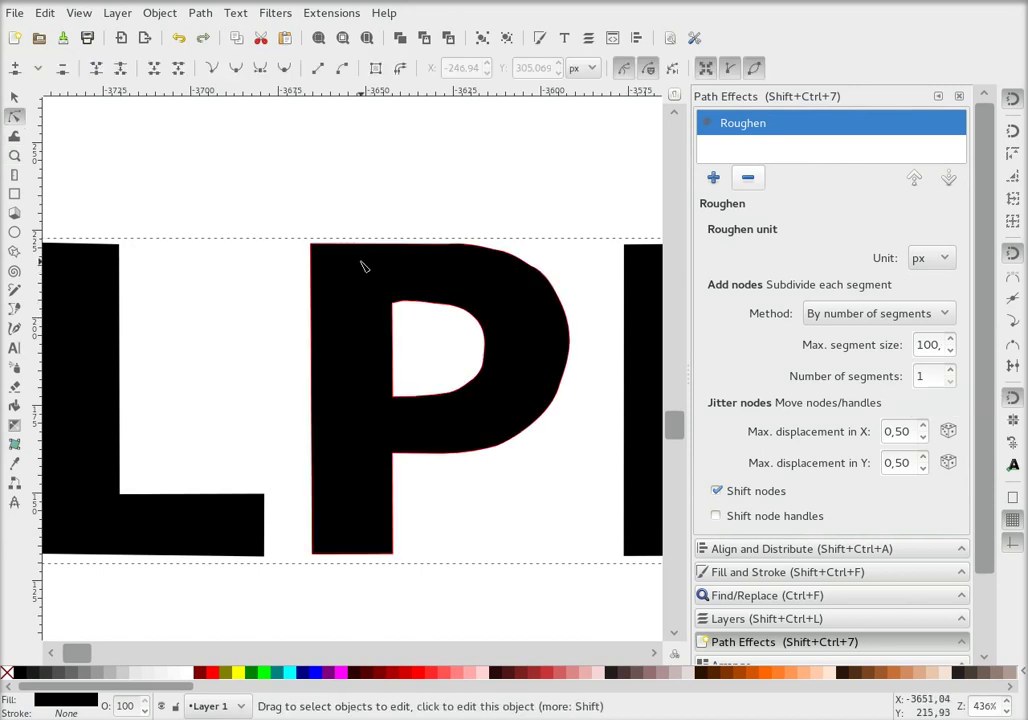
- Inspect the P's nodes, then convert the roughened text group to paths and inspect them again
click(364, 266)
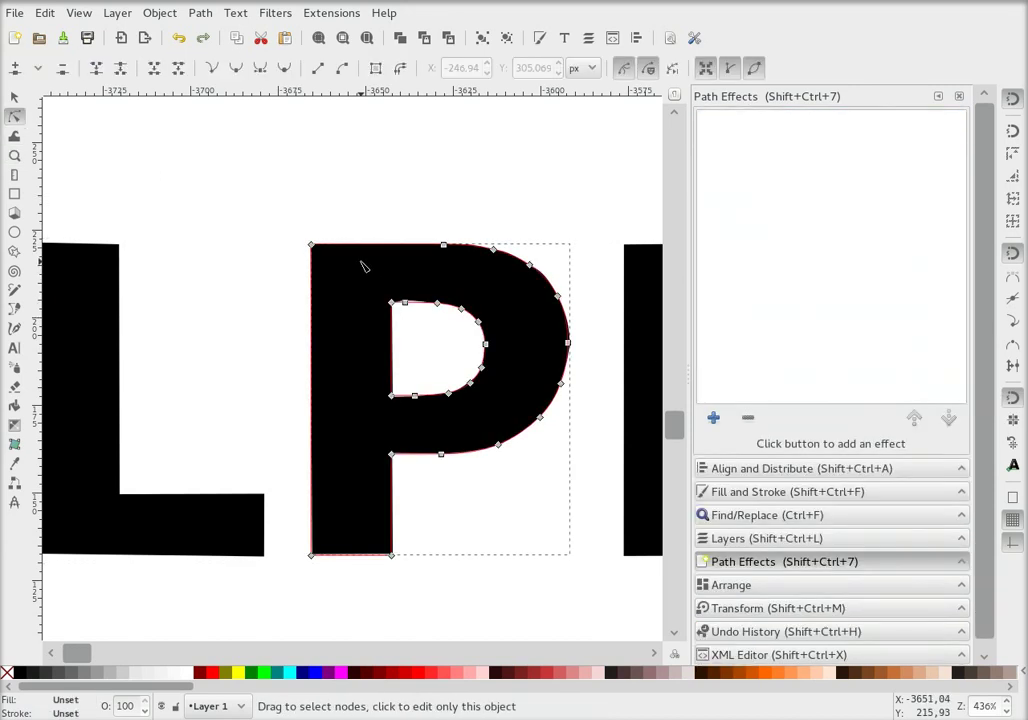
click(392, 191)
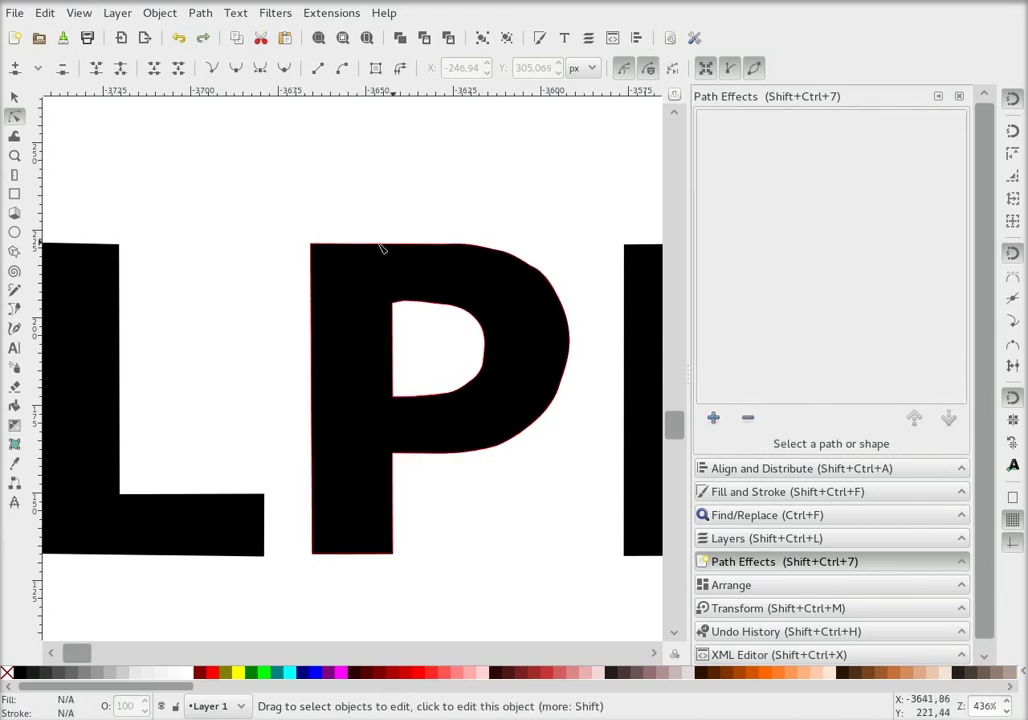
click(16, 97)
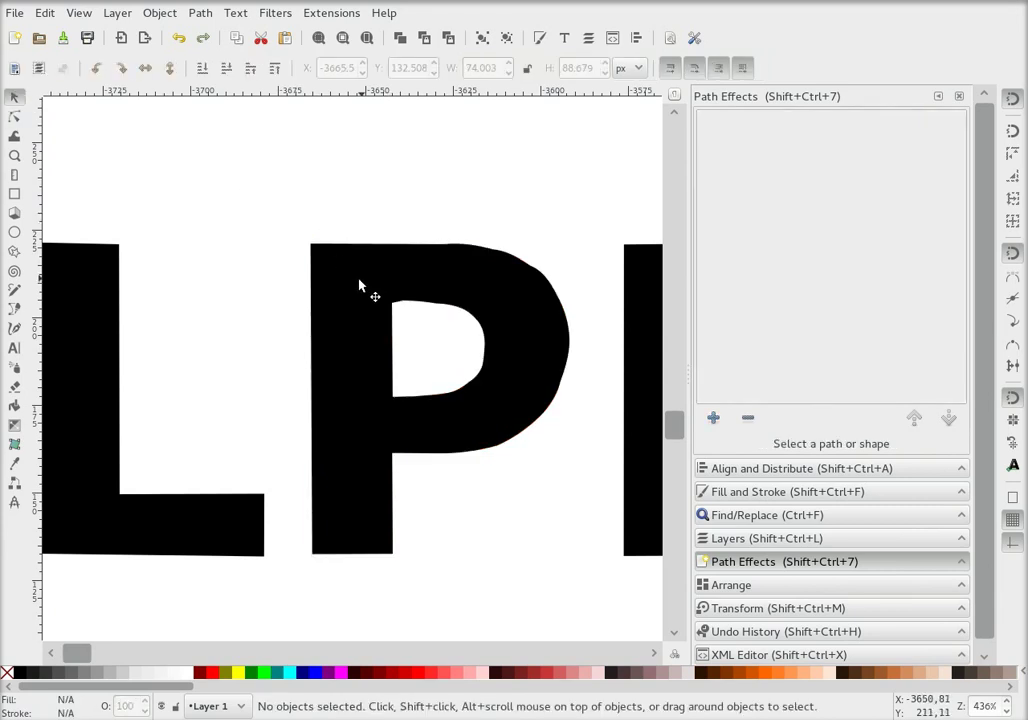
click(353, 285)
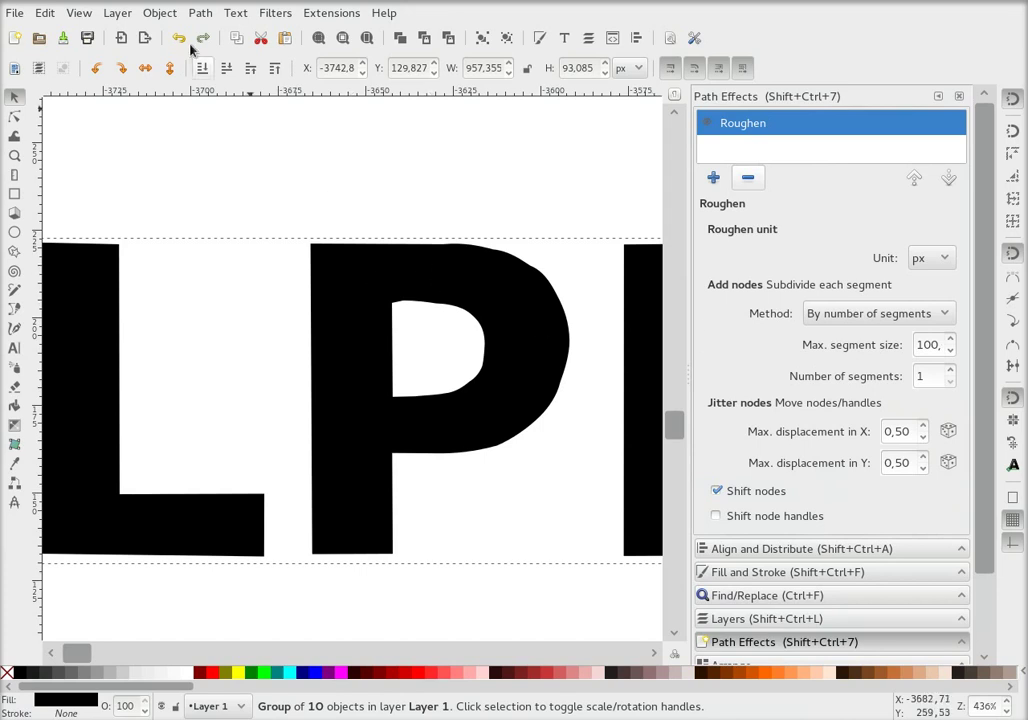
click(200, 13)
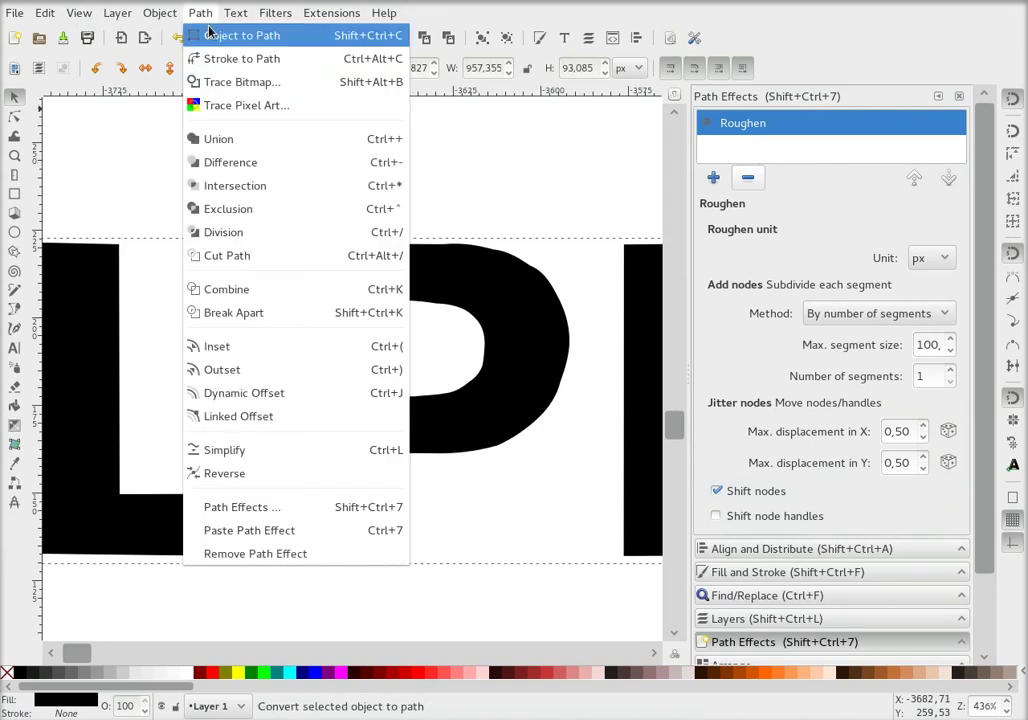
click(15, 116)
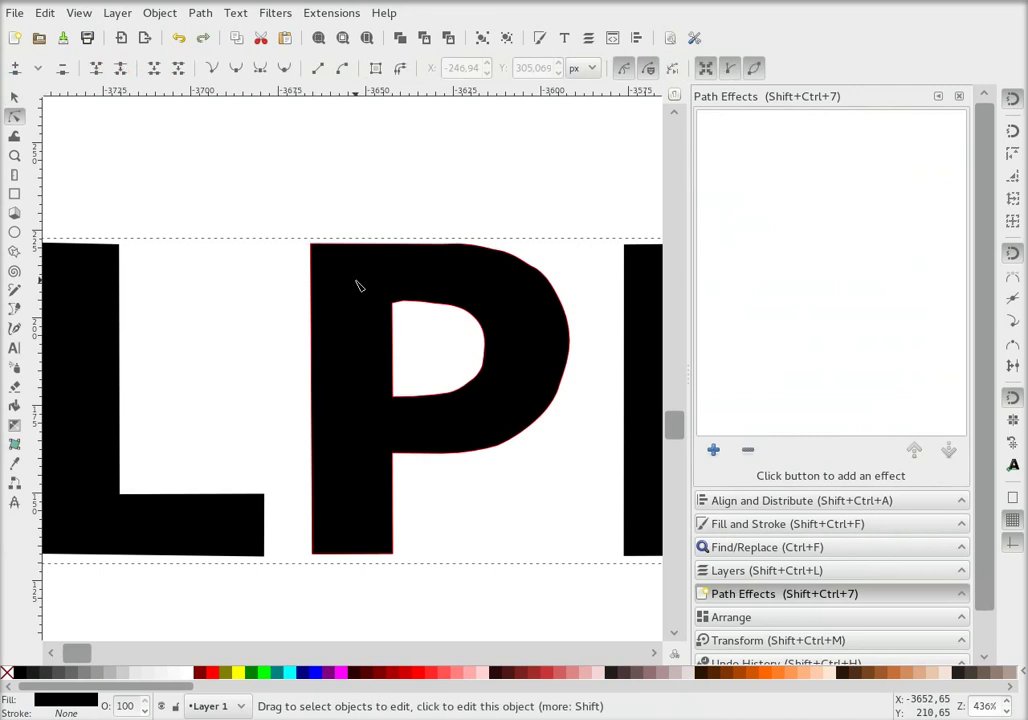
click(350, 272)
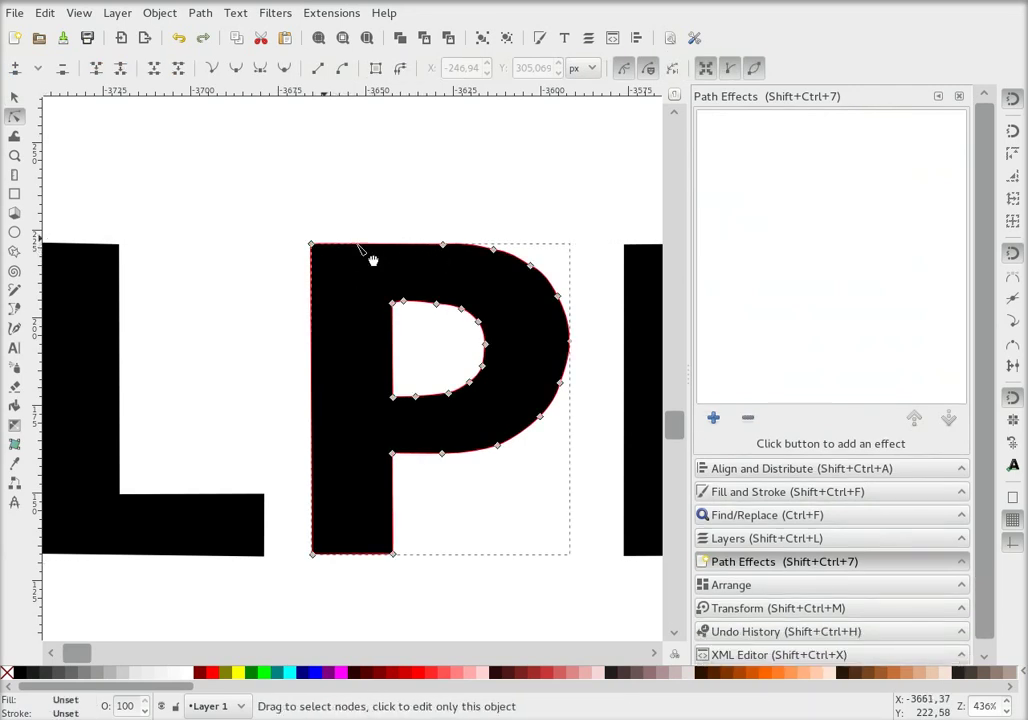
click(15, 96)
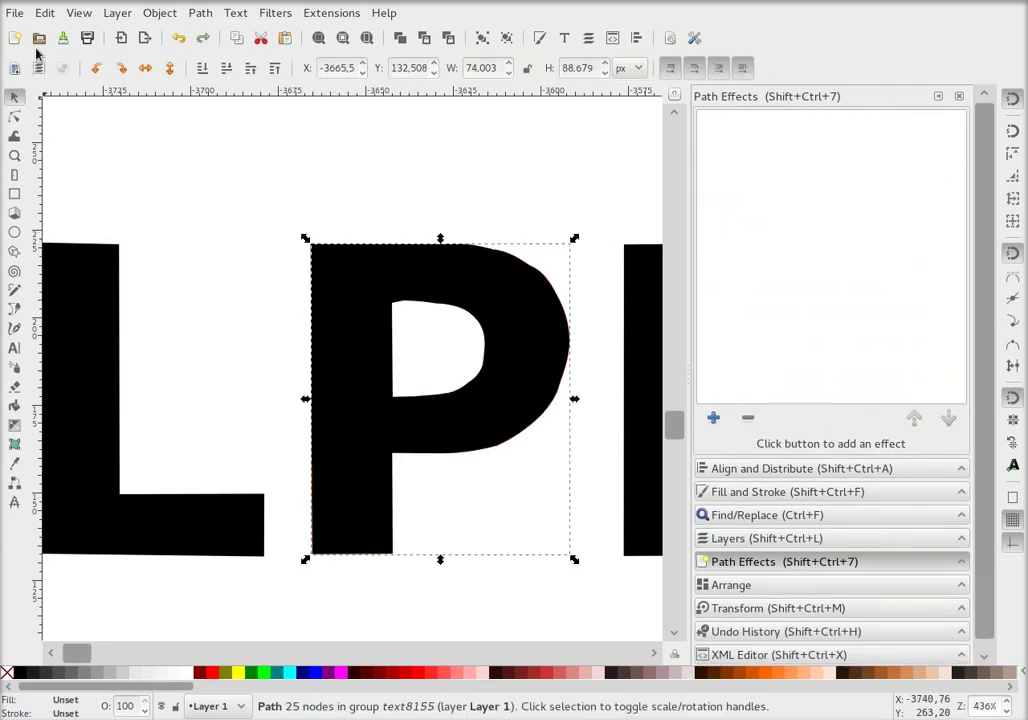
- Undo the path conversion and set Roughen's number of segments to 2
click(42, 14)
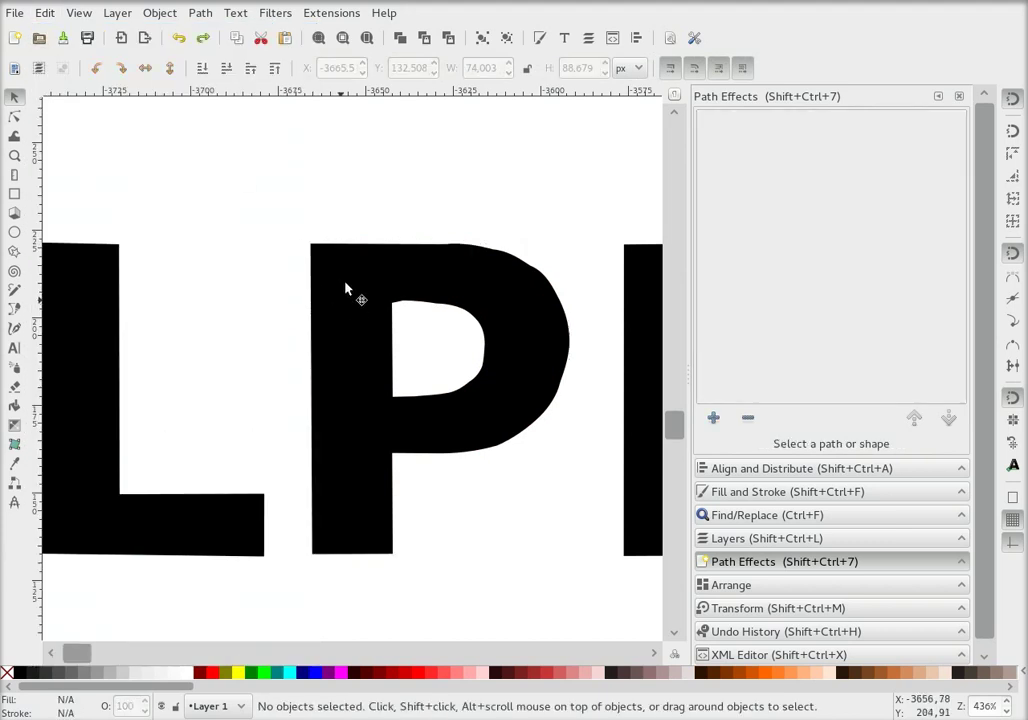
click(330, 292)
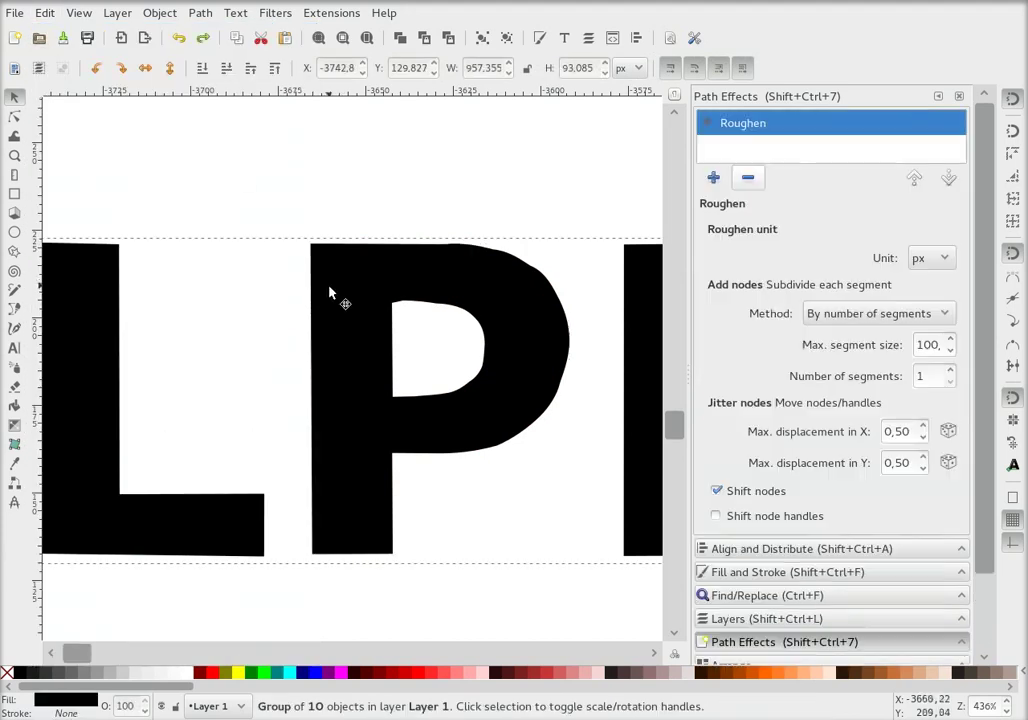
click(951, 370)
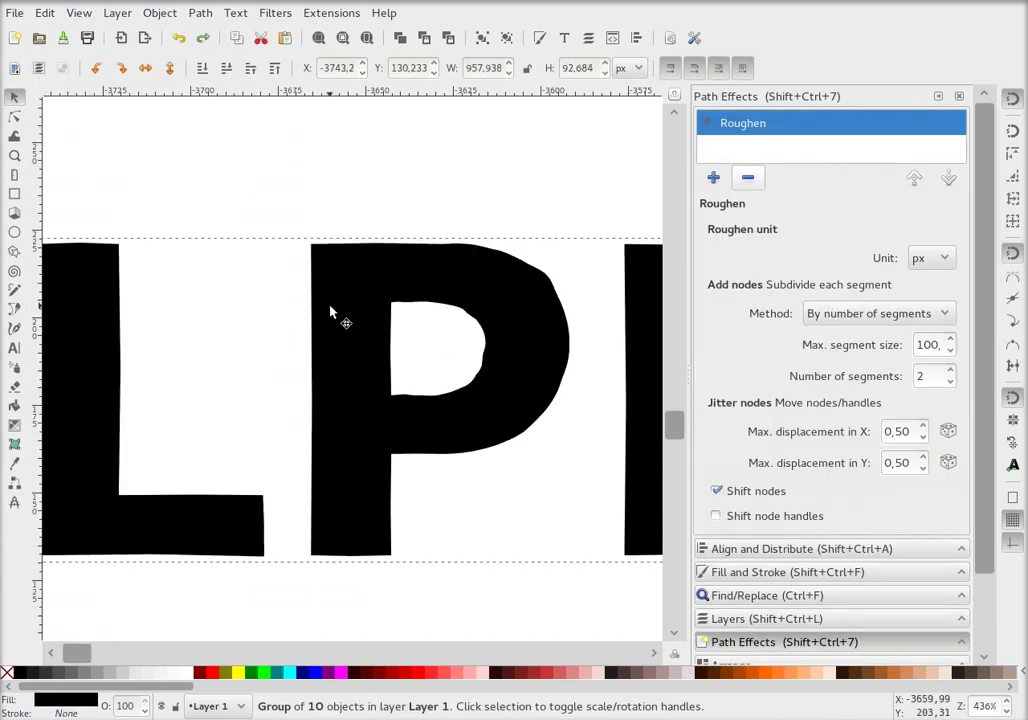
- Convert the letters to paths with Object to Path and show the P's nodes
click(200, 13)
click(222, 38)
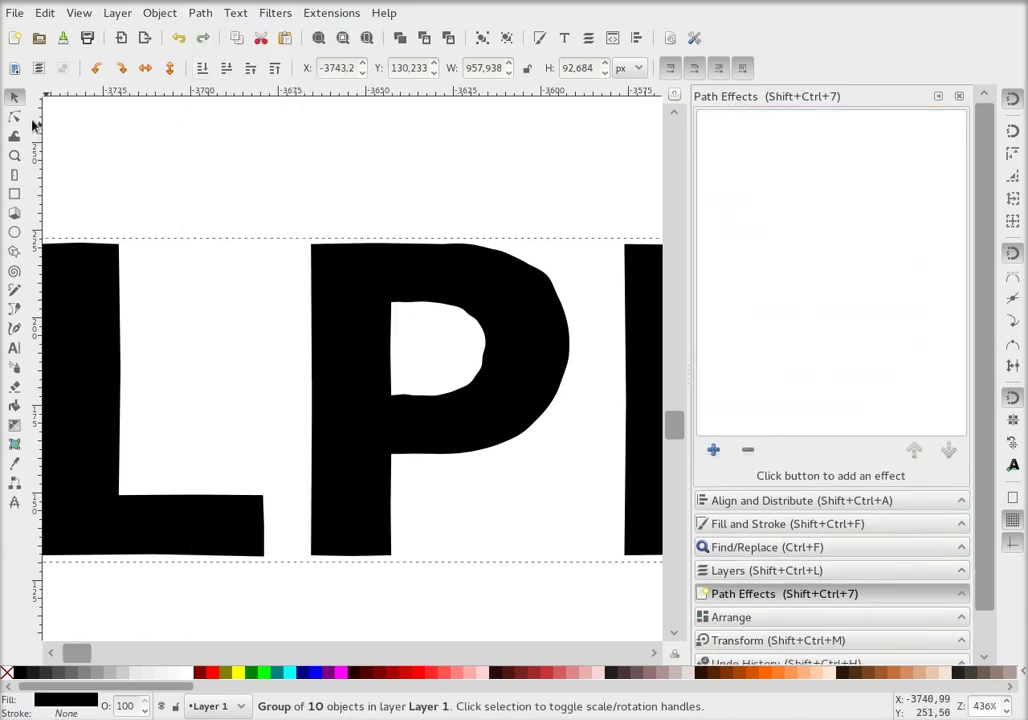
key(n)
click(405, 272)
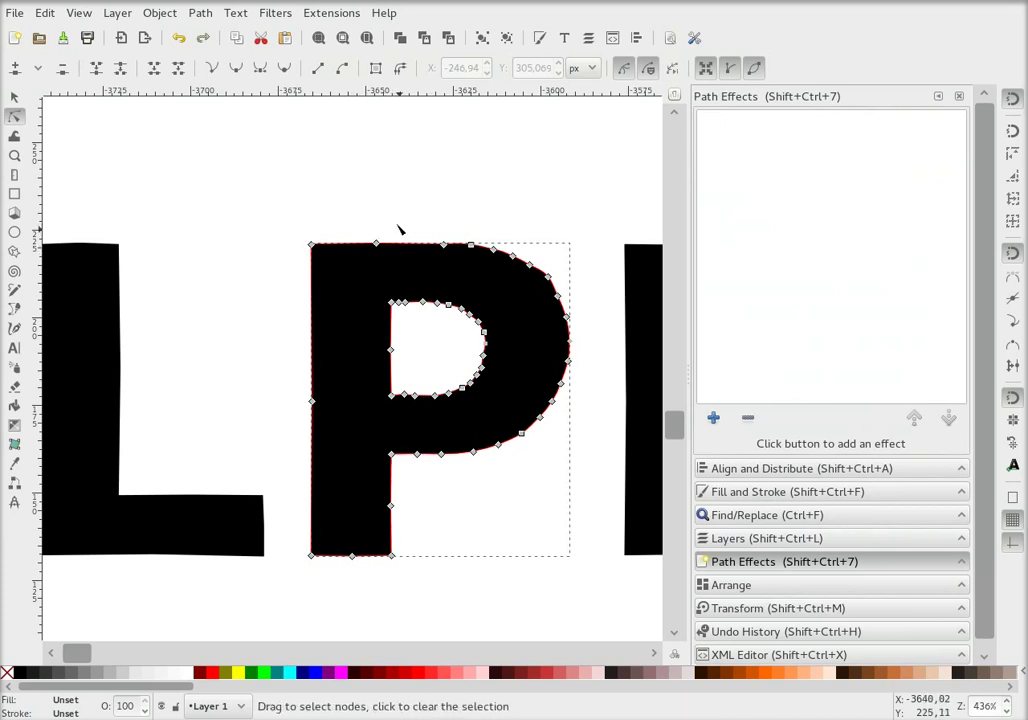
- Undo Object to Path, view the P's original nodes, and measure its top edge at about 38.09 px
click(45, 12)
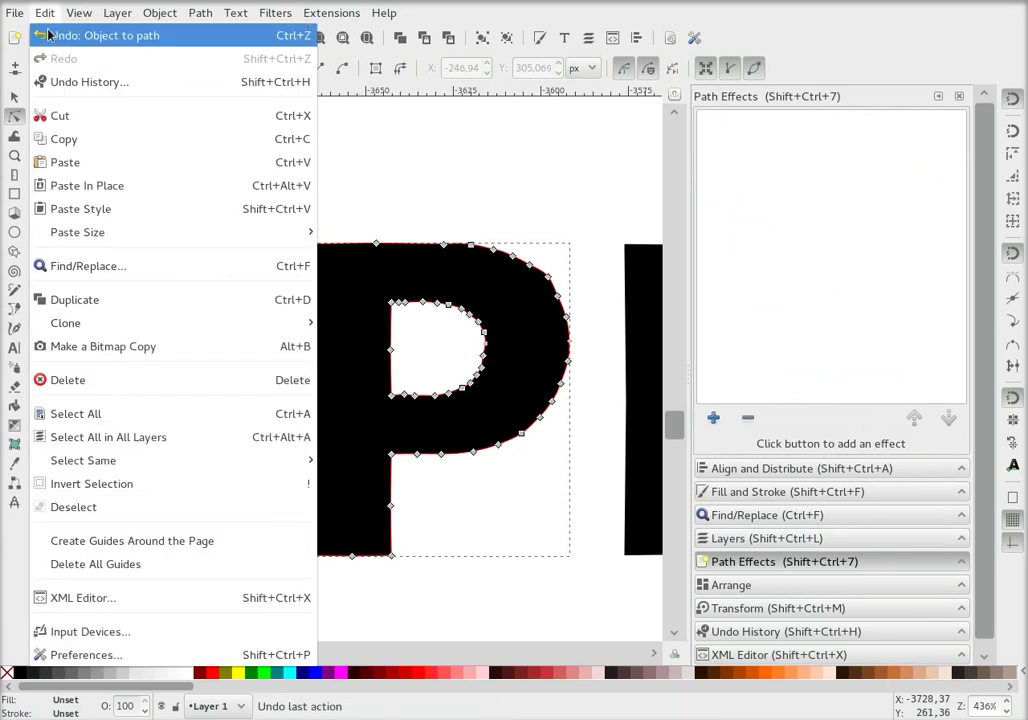
click(55, 34)
click(371, 272)
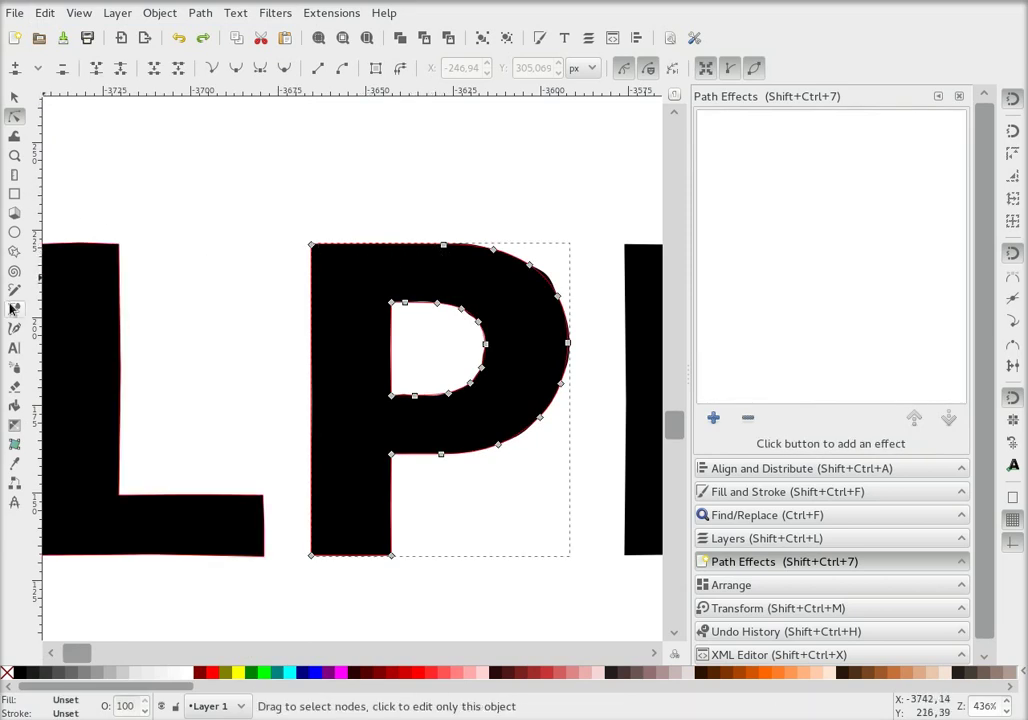
click(14, 175)
drag(311, 245, 444, 246)
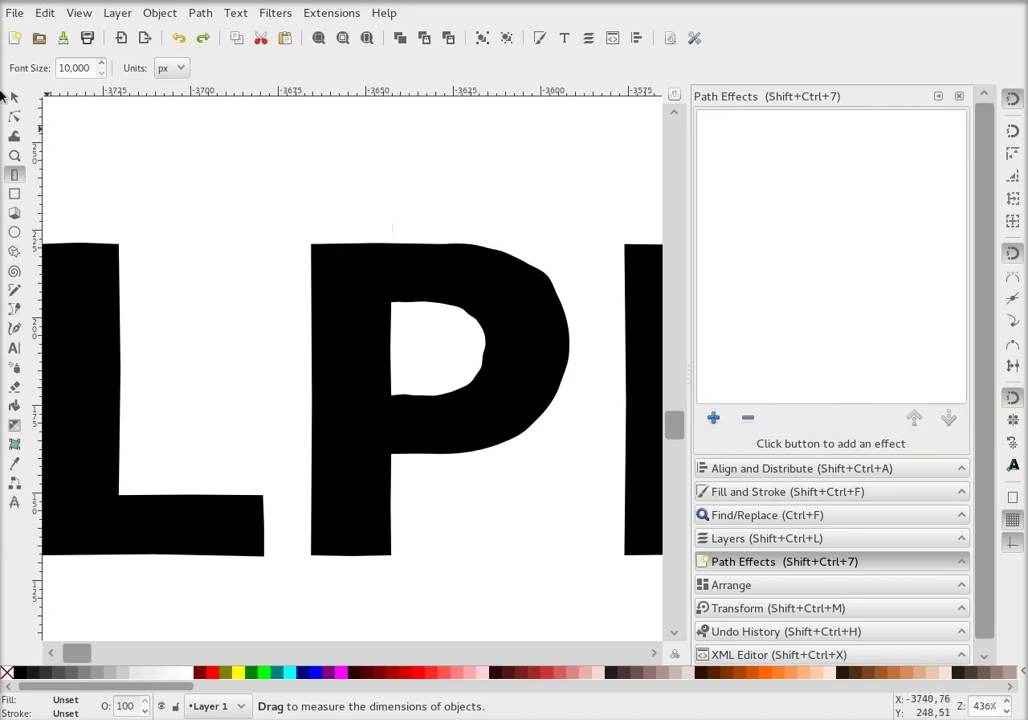
- Select the lettering group and set Roughen to By max. segment size with a size of 10
click(14, 96)
click(356, 259)
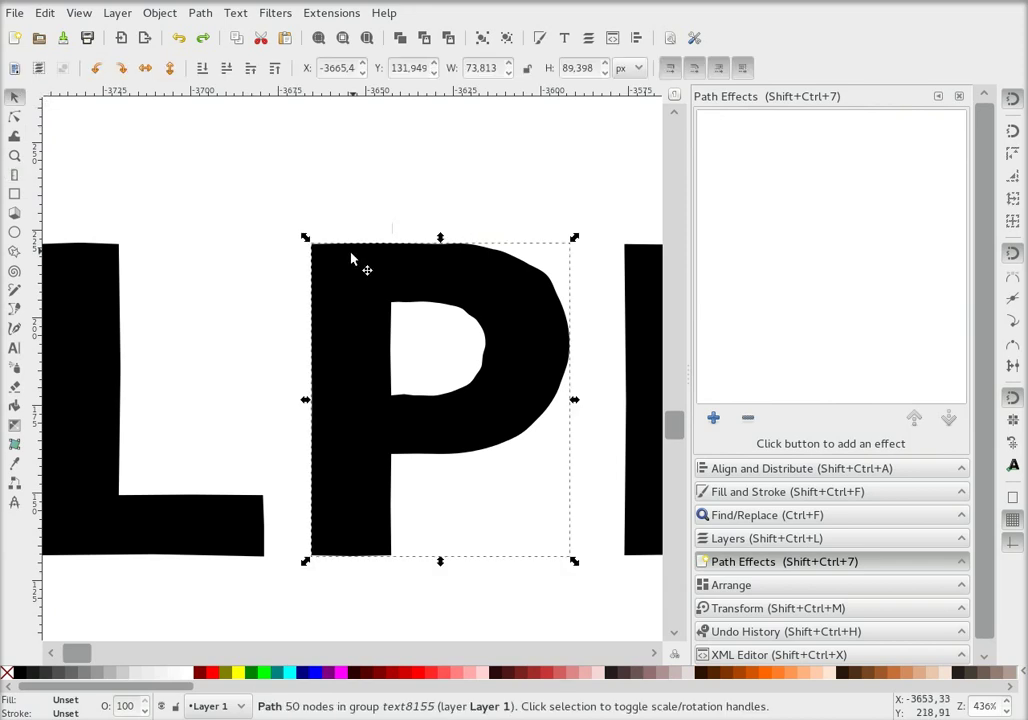
click(713, 418)
double_click(709, 316)
click(943, 316)
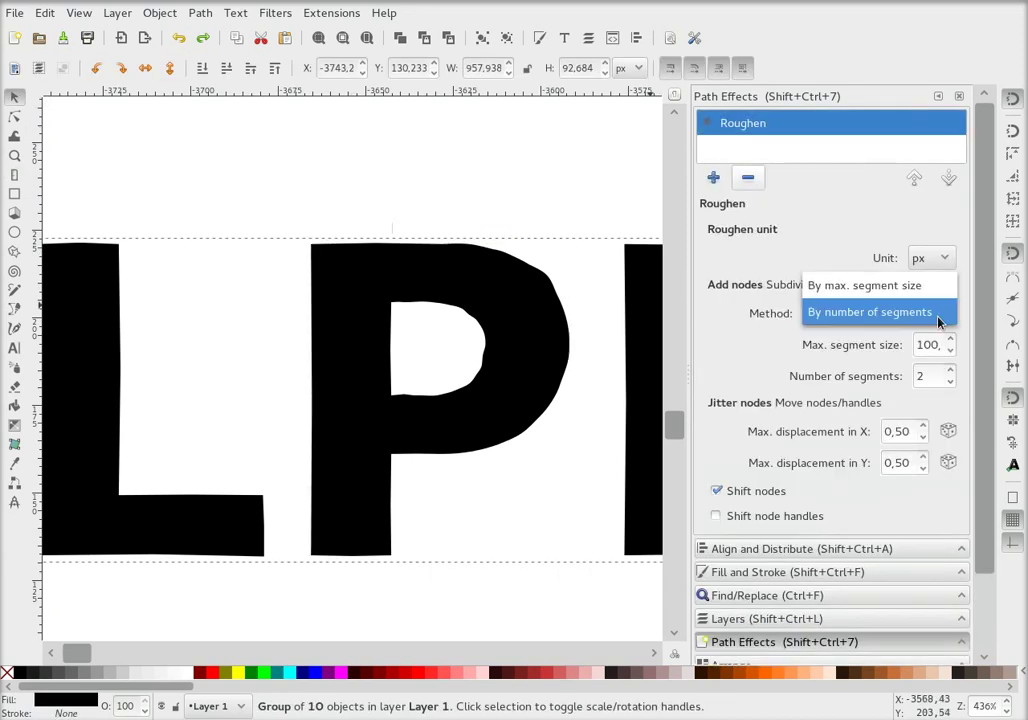
click(932, 287)
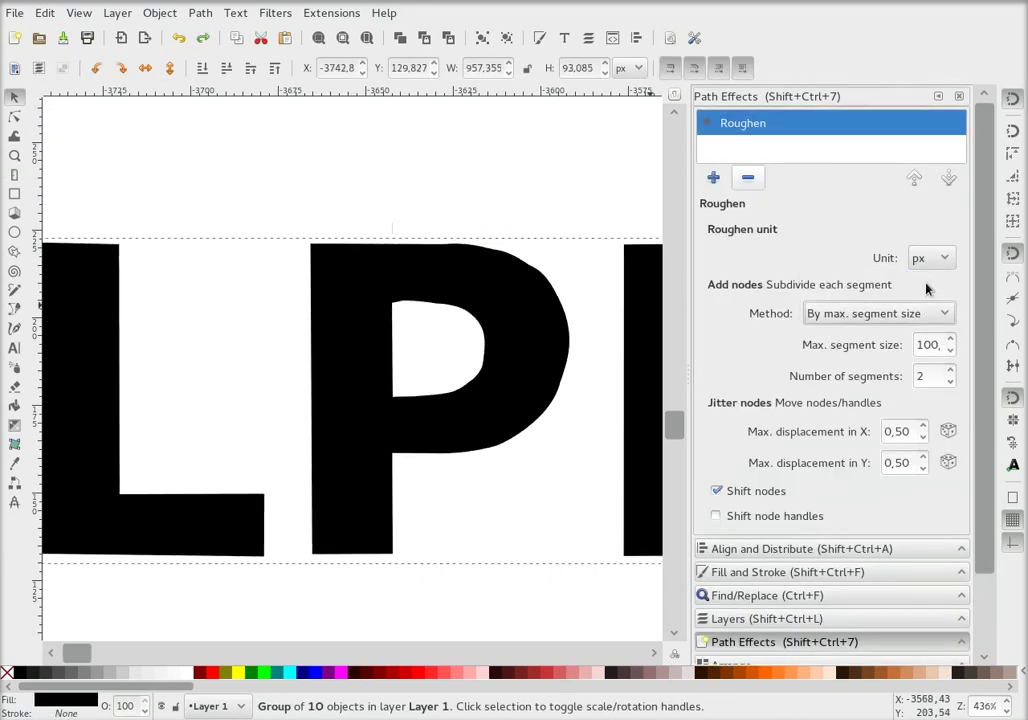
drag(934, 343, 875, 339)
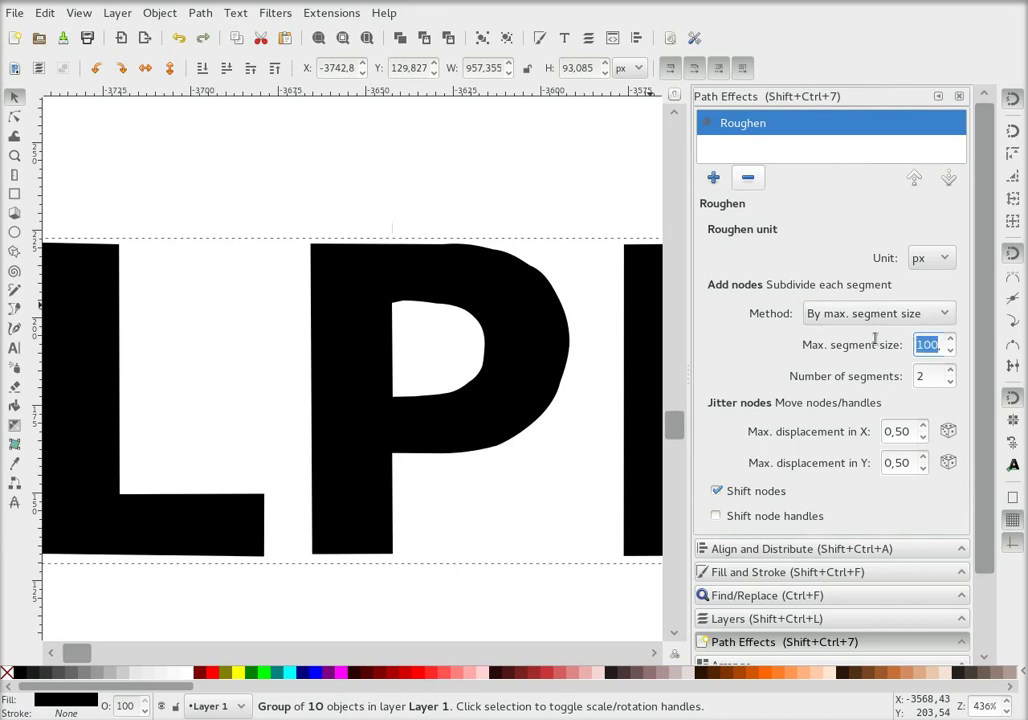
text(10)
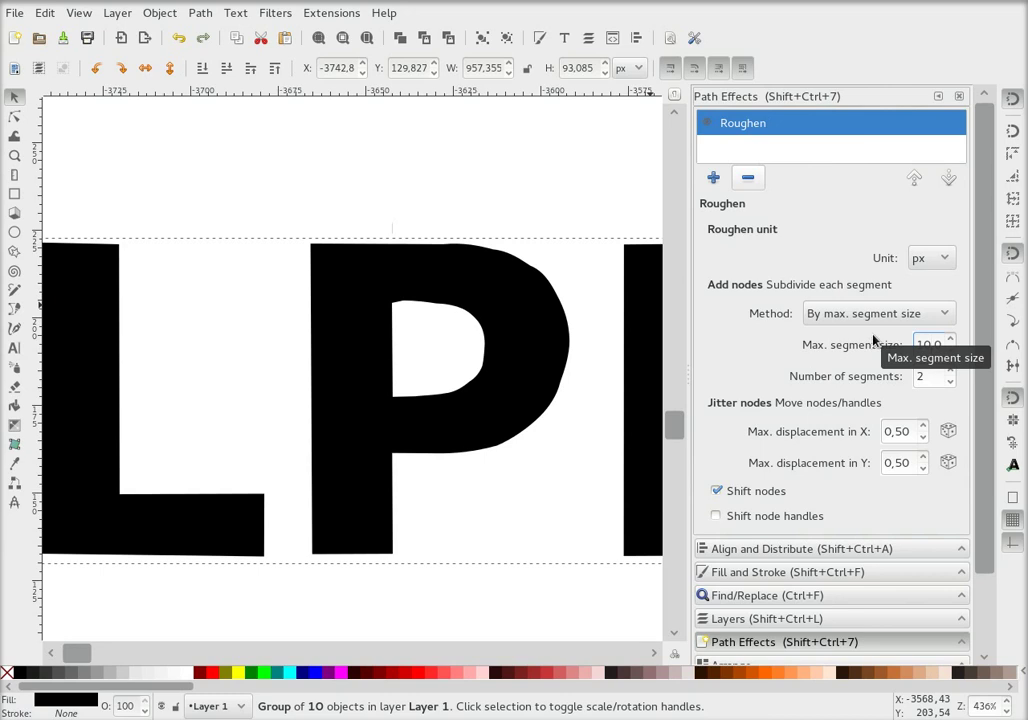
click(930, 376)
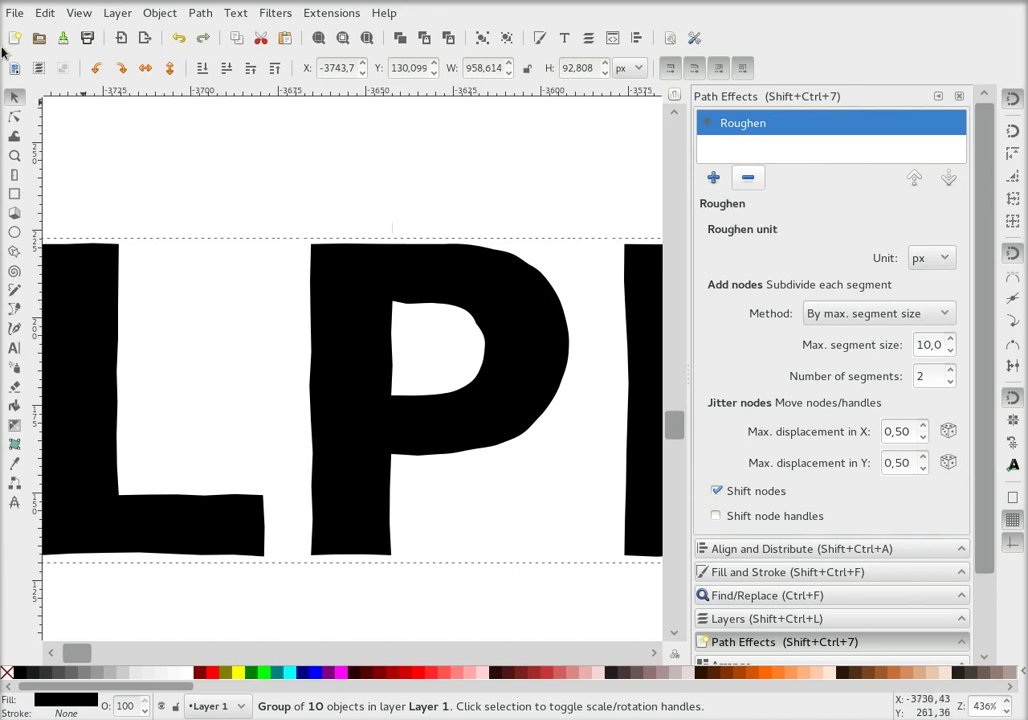
click(160, 14)
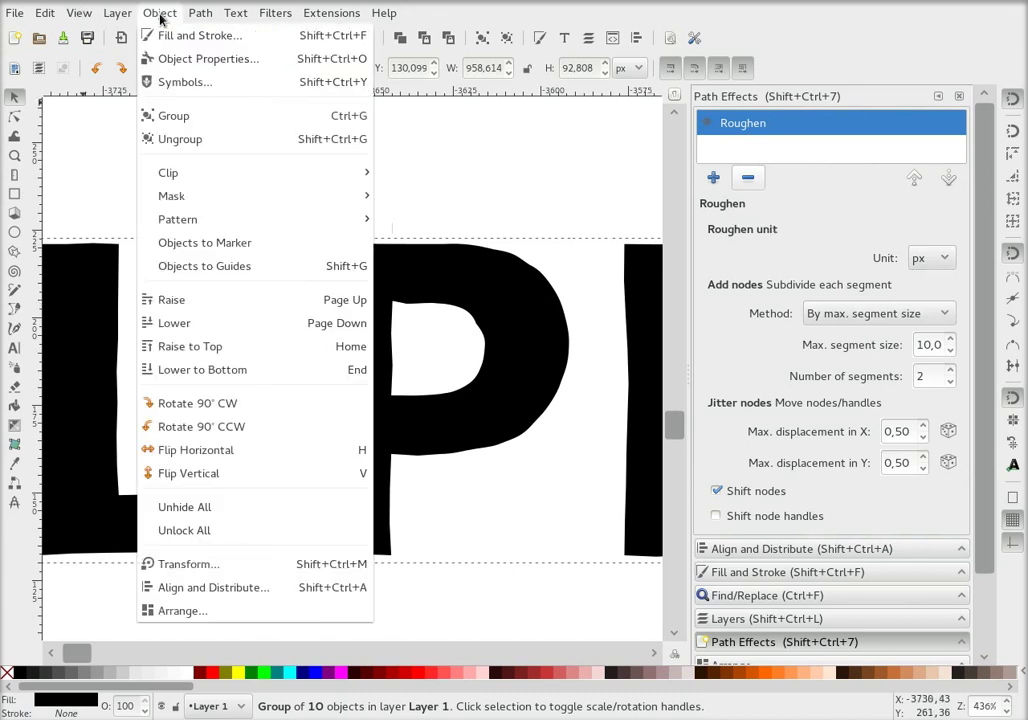
click(197, 35)
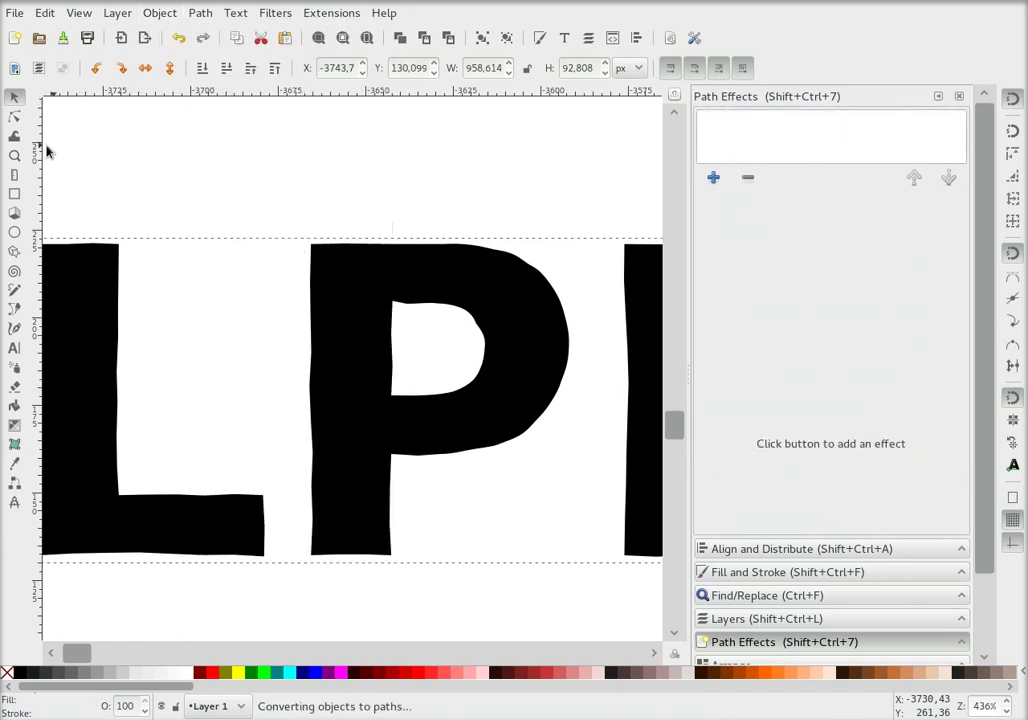
key(n)
click(374, 266)
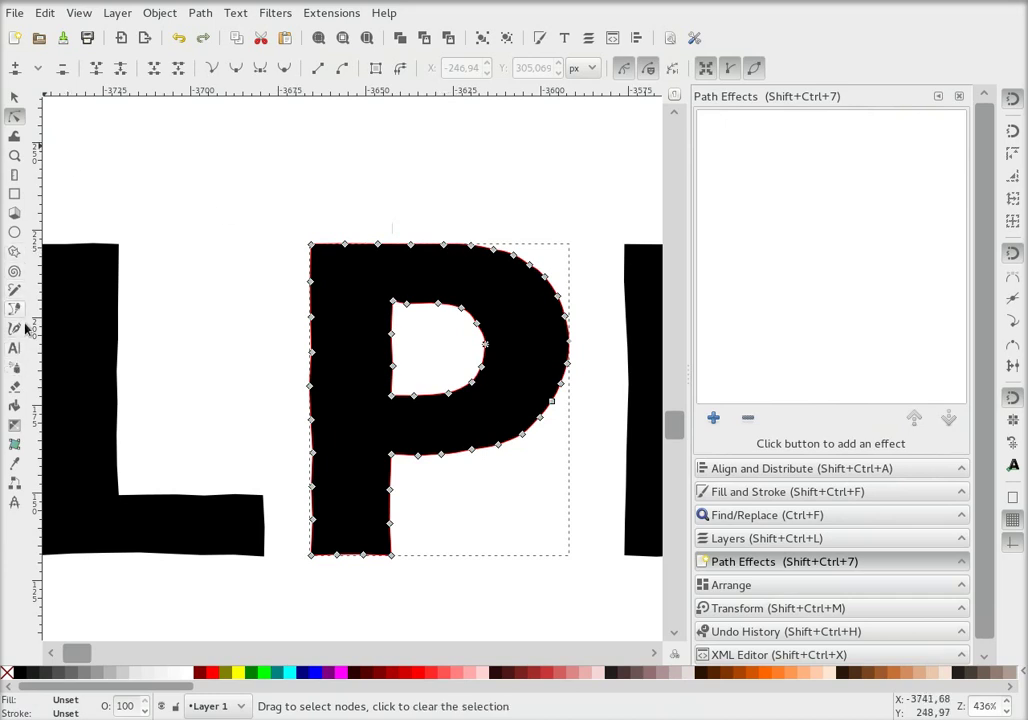
click(14, 174)
drag(310, 243, 455, 247)
click(14, 97)
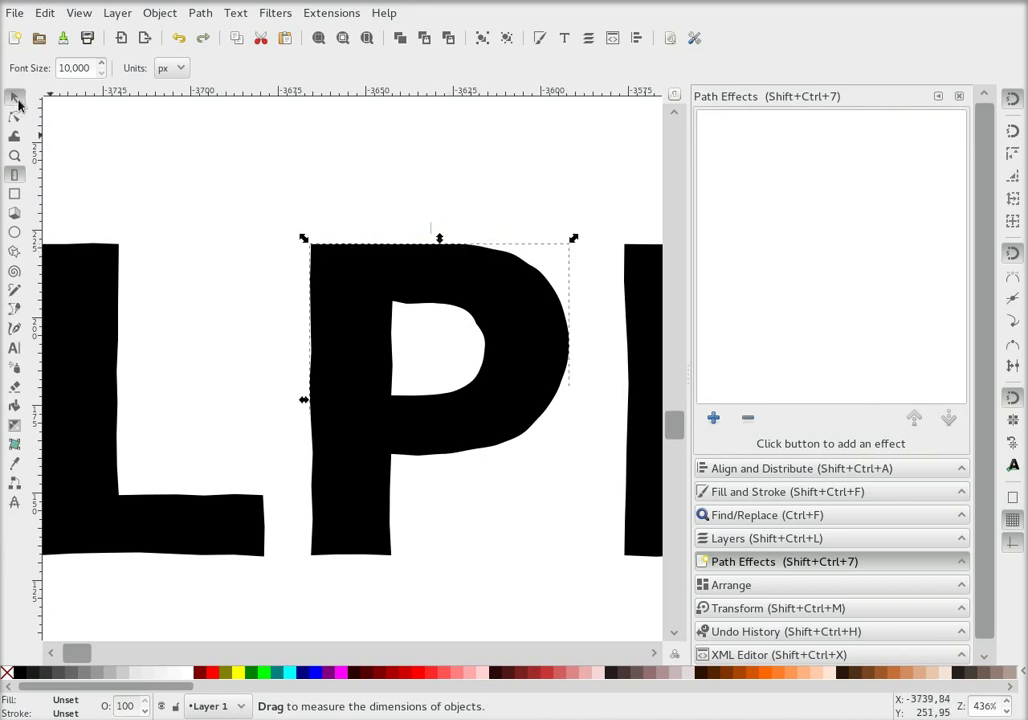
click(339, 270)
click(45, 12)
click(55, 35)
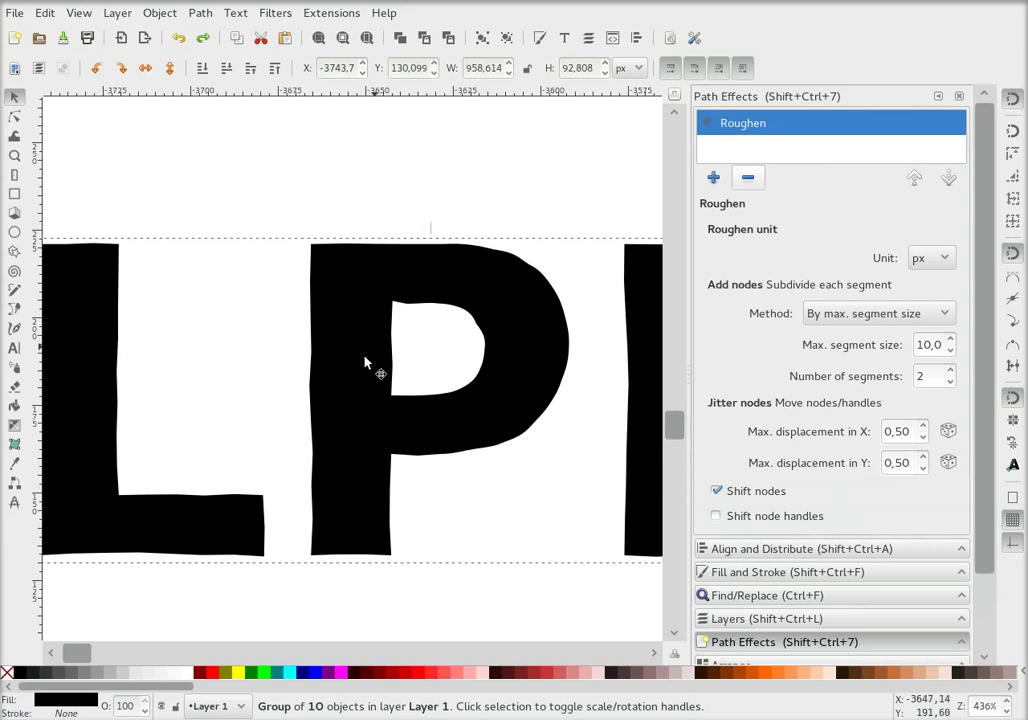
- Pan over to the pig logo banner and select it, showing Roughen at max. segment size 5
ctrl+scroll(365, 363, down, 2)
ctrl+scroll(358, 366, down, 1)
ctrl+scroll(355, 370, down, 1)
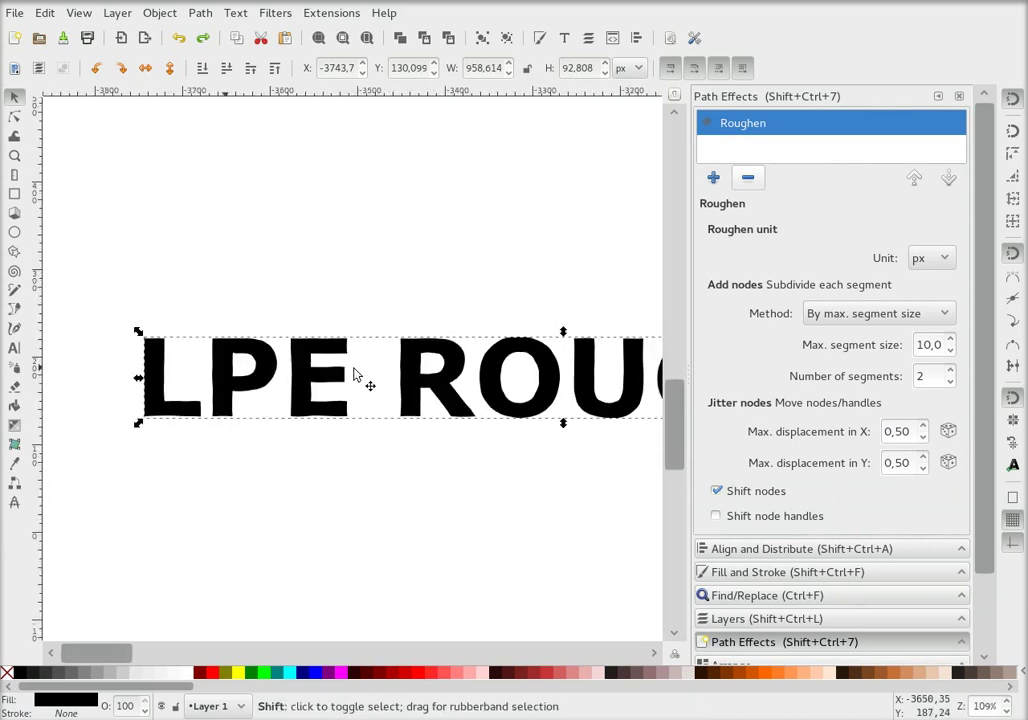
scroll(343, 370, right, 4)
scroll(333, 365, right, 2)
scroll(330, 362, right, 5)
scroll(315, 352, right, 7)
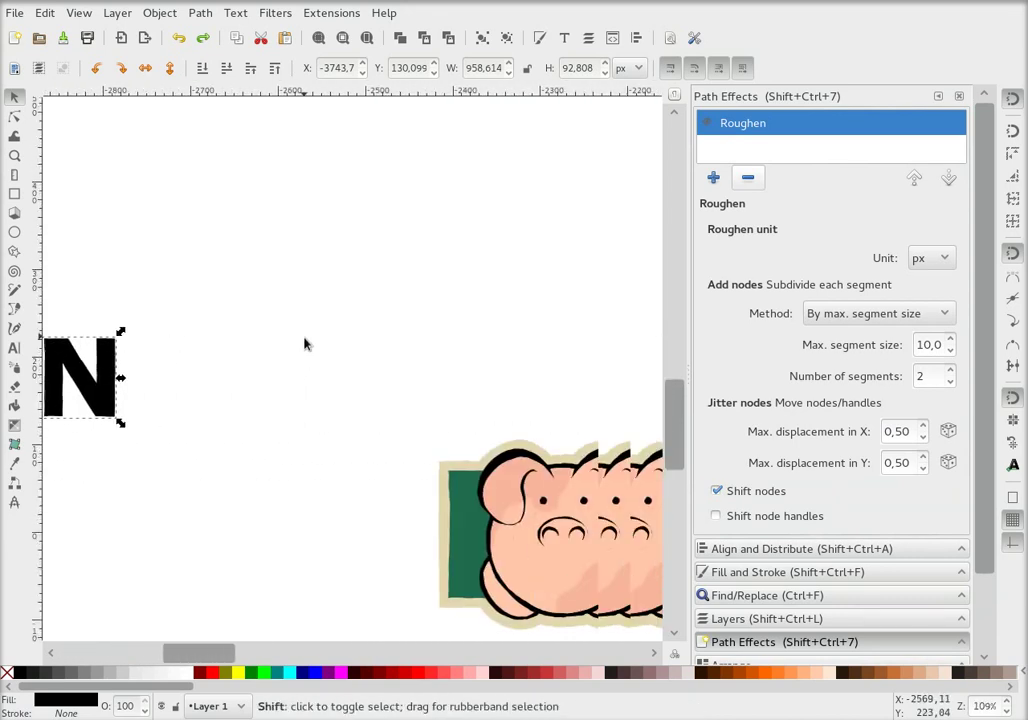
scroll(300, 342, right, 3)
scroll(288, 340, right, 4)
scroll(278, 340, right, 2)
ctrl+scroll(275, 340, down, 2)
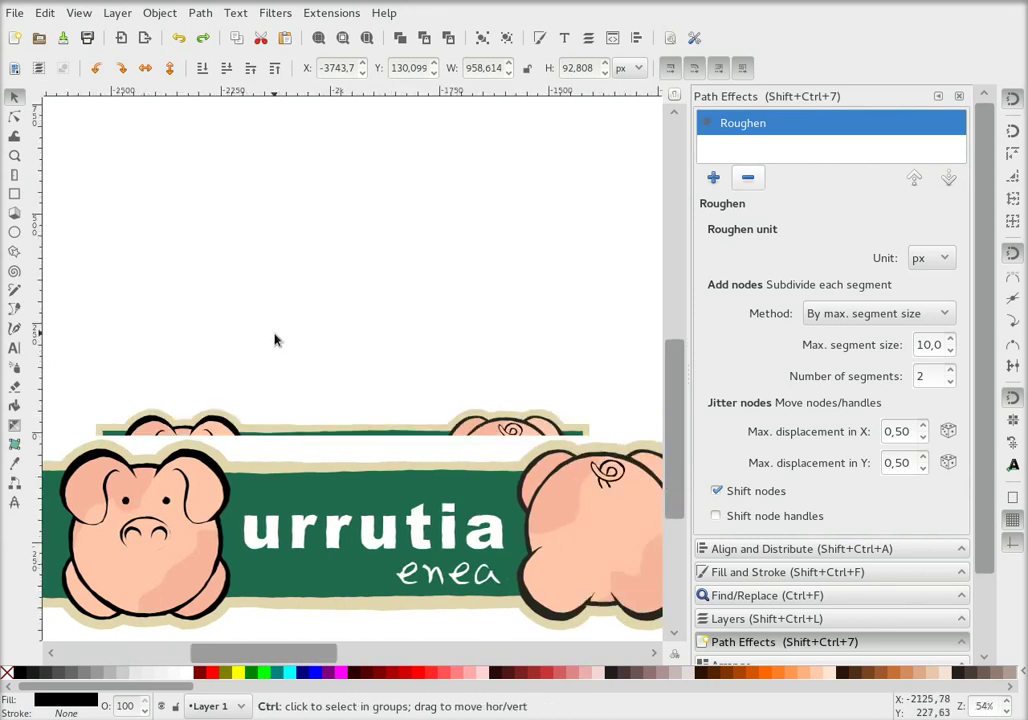
ctrl+scroll(308, 480, up, 2)
ctrl+scroll(302, 465, down, 1)
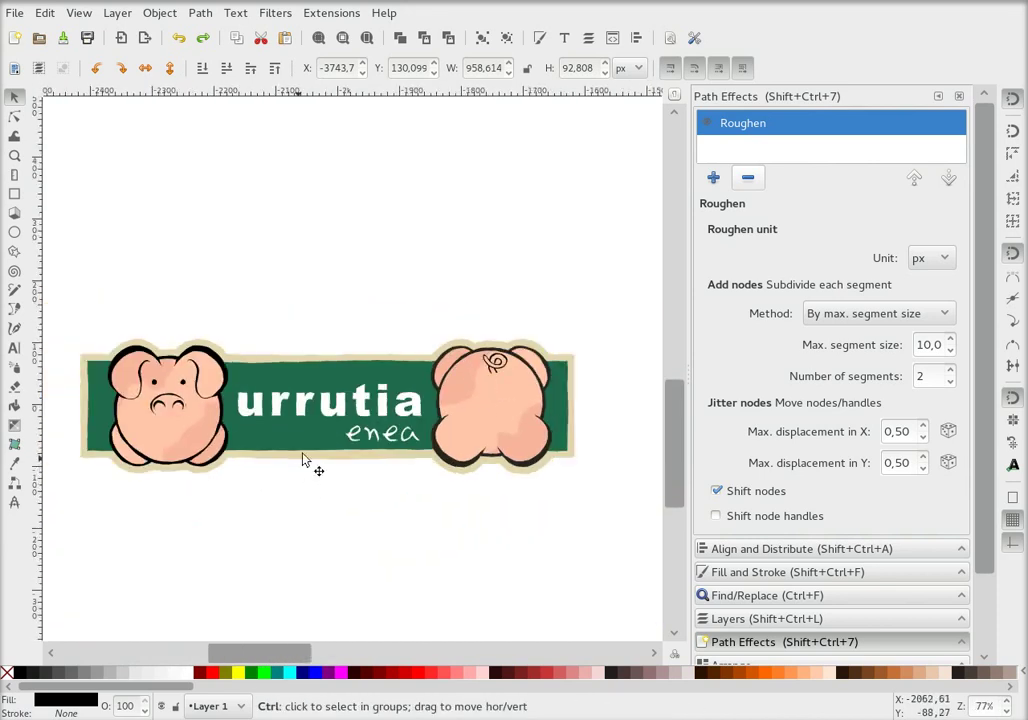
click(459, 413)
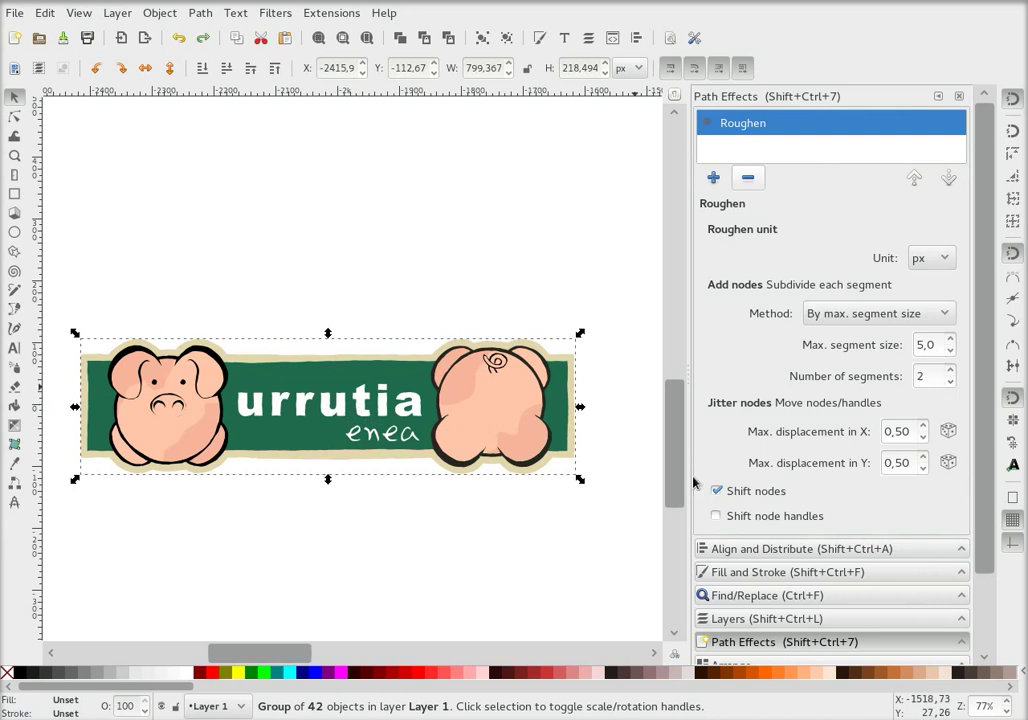
ctrl+scroll(282, 500, up, 1)
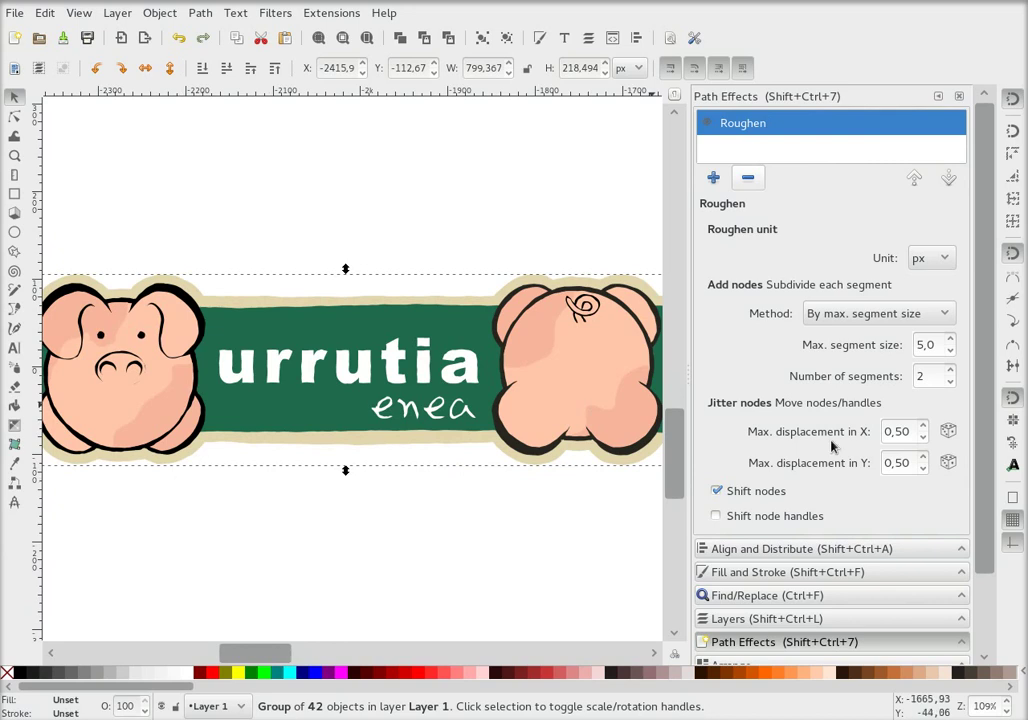
click(717, 517)
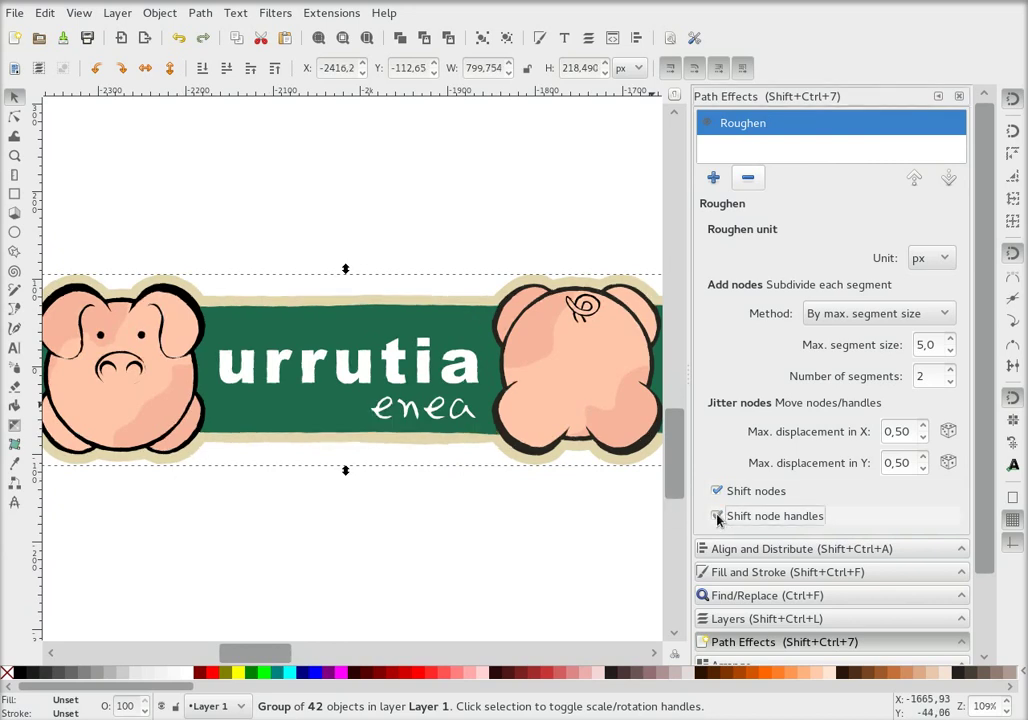
click(717, 517)
click(717, 517)
click(717, 517)
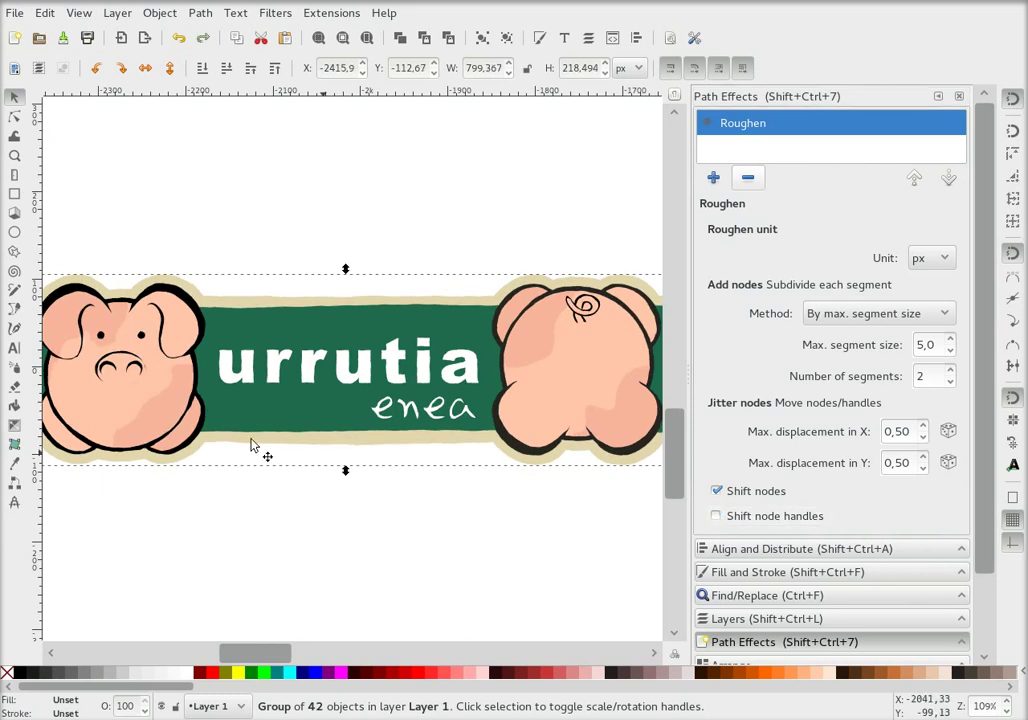
click(705, 124)
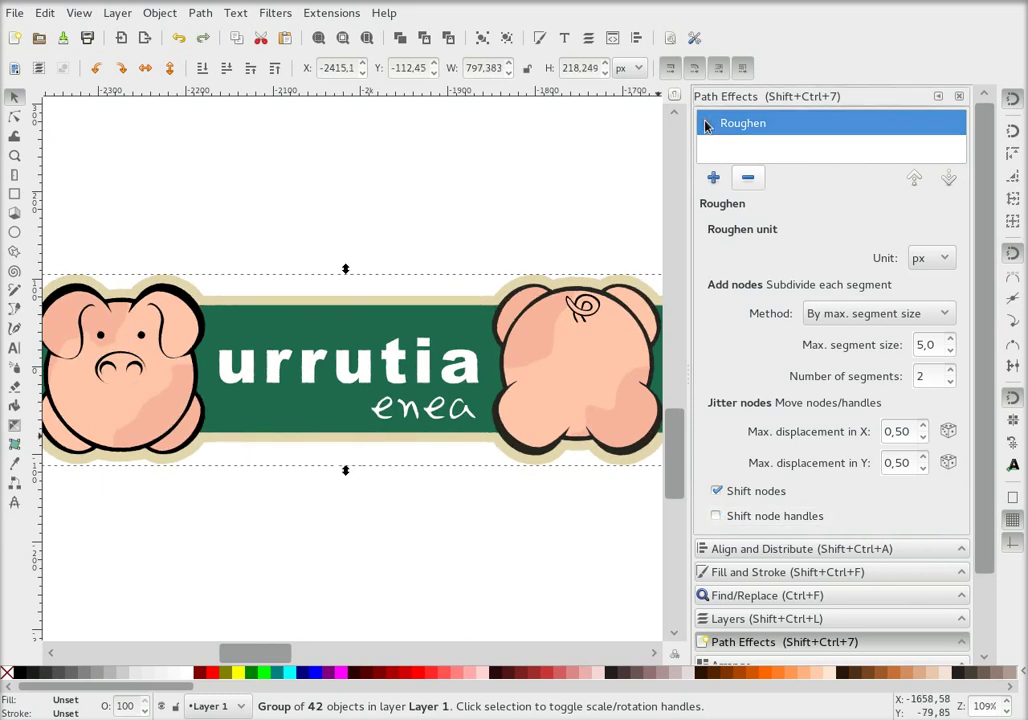
click(705, 124)
click(705, 124)
click(705, 124)
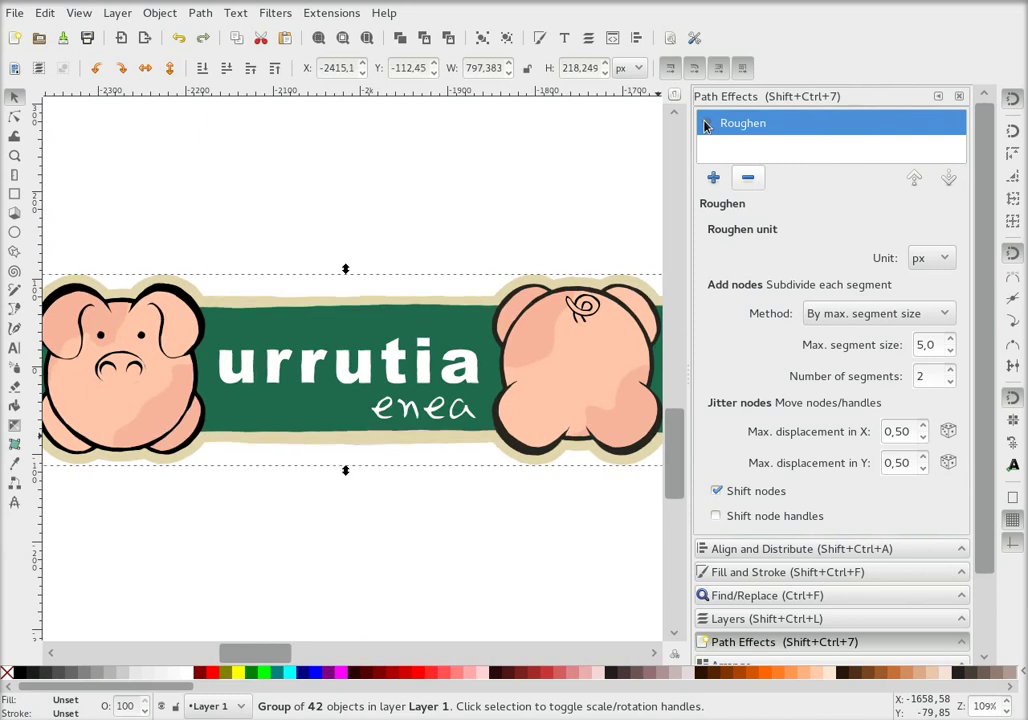
click(705, 124)
click(705, 124)
click(705, 124)
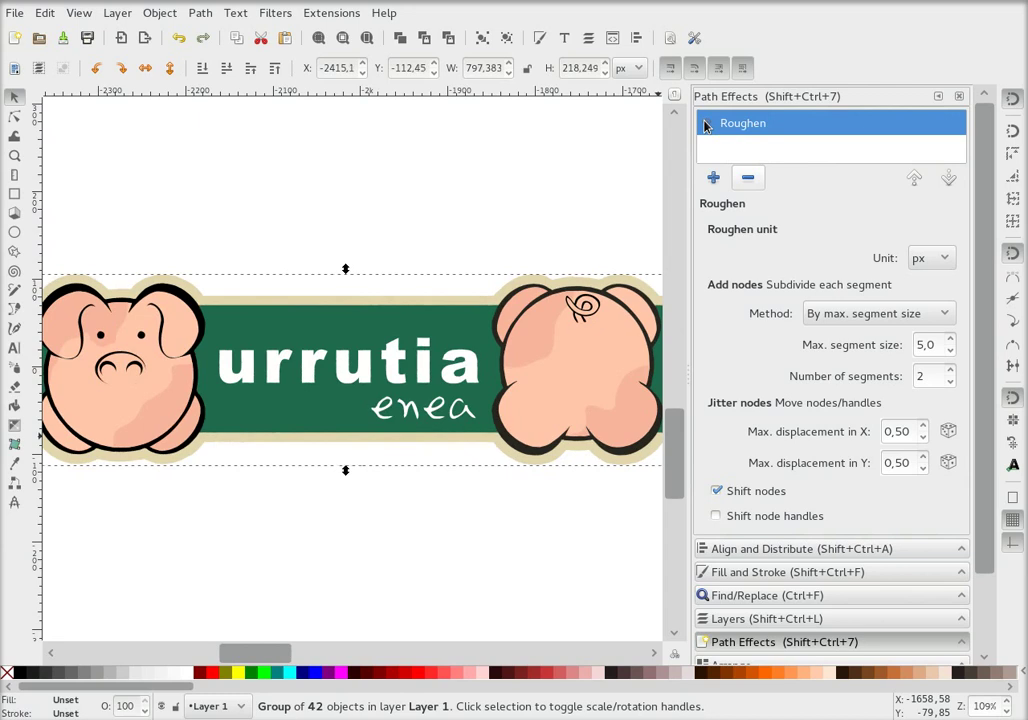
click(705, 124)
click(705, 124)
- Scroll to the two red rectangles and select the top, plain 4-node rectangle
scroll(434, 490, right, 3)
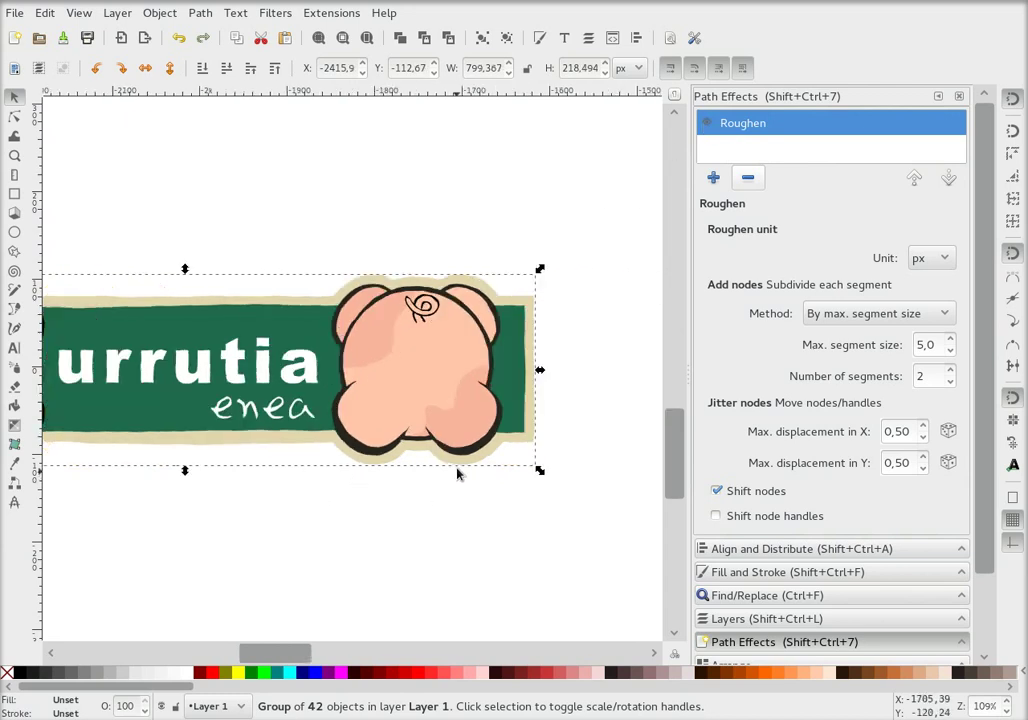
scroll(459, 473, right, 3)
scroll(431, 477, right, 3)
scroll(395, 478, right, 3)
scroll(390, 470, right, 2)
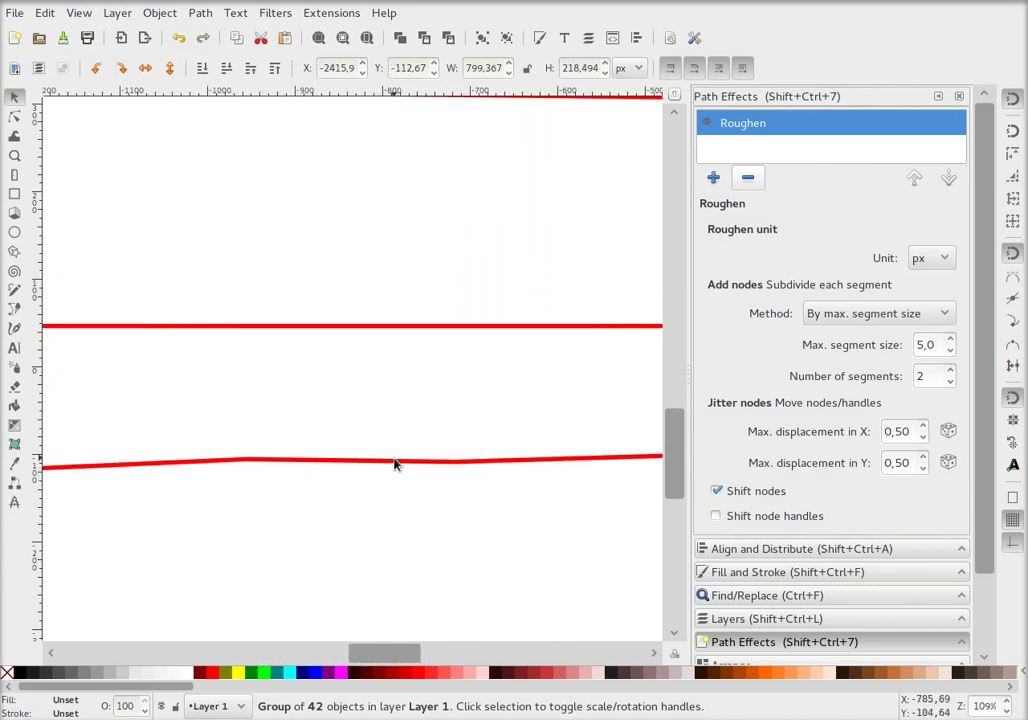
scroll(395, 464, down, 4)
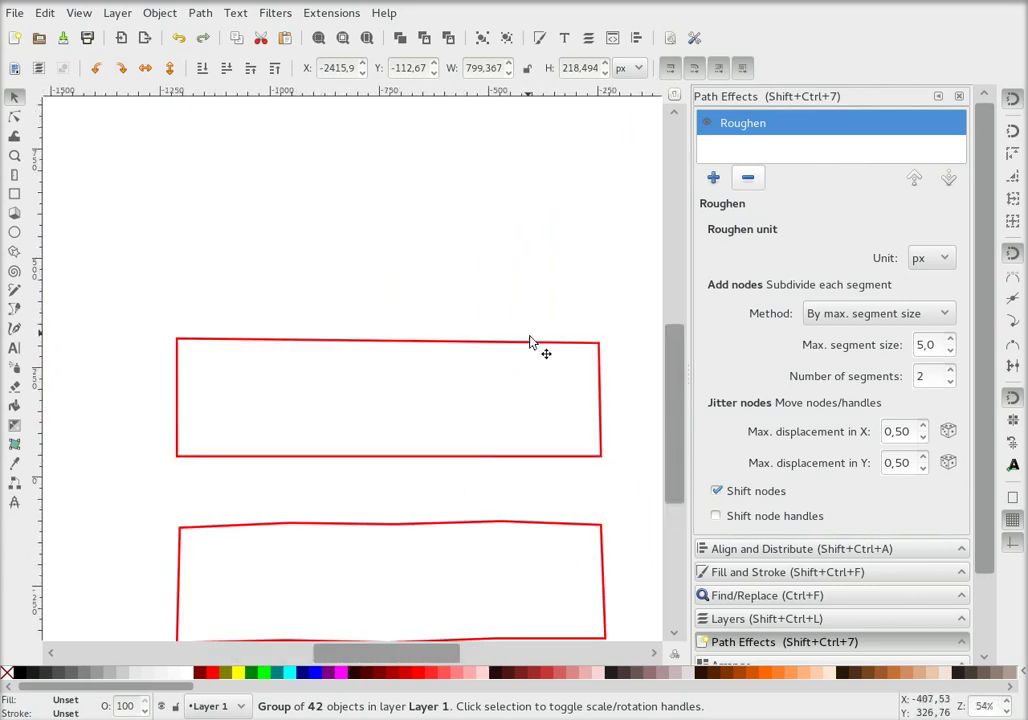
click(529, 341)
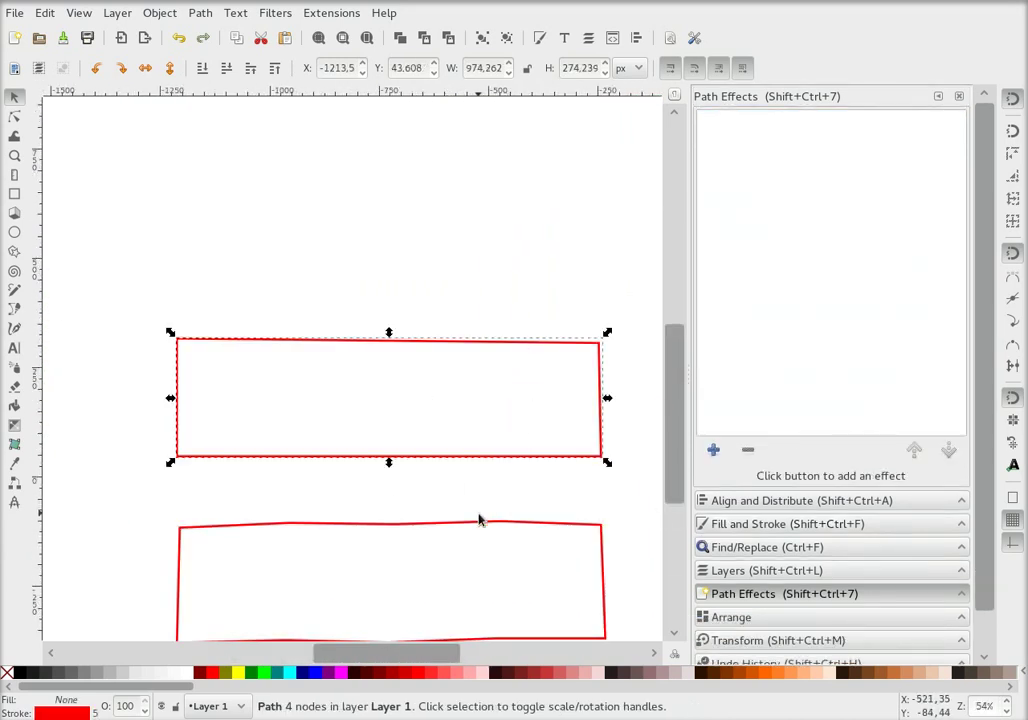
scroll(475, 510, down, 2)
- Select the lower rectangle and set its Roughen Max. displacement X and Y to 100
click(503, 467)
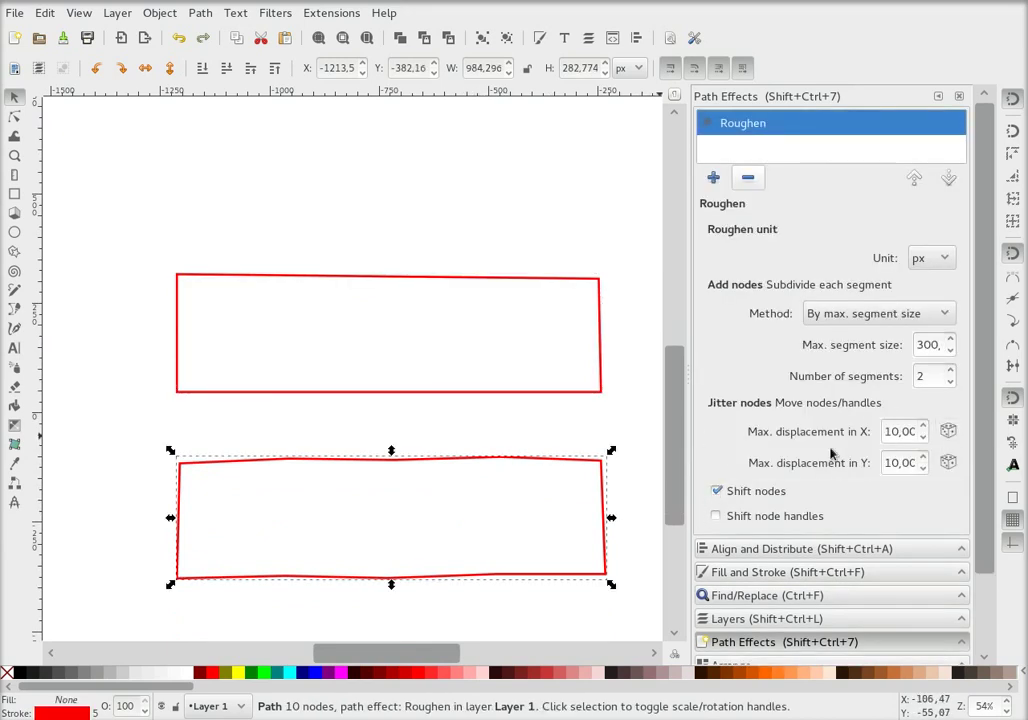
click(900, 432)
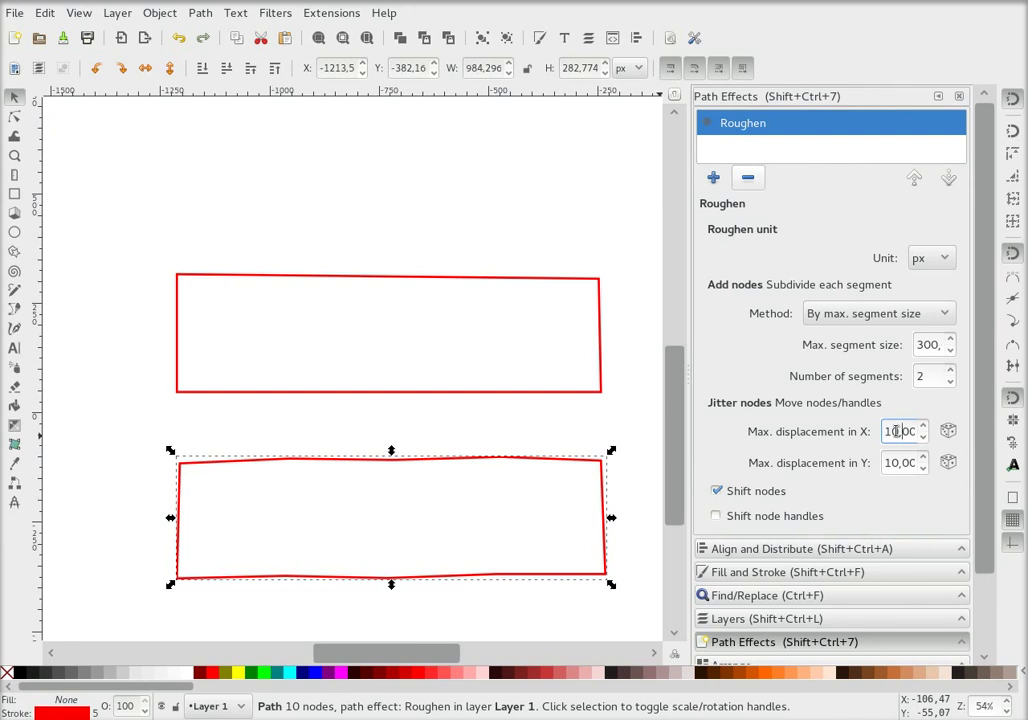
text(0)
click(897, 462)
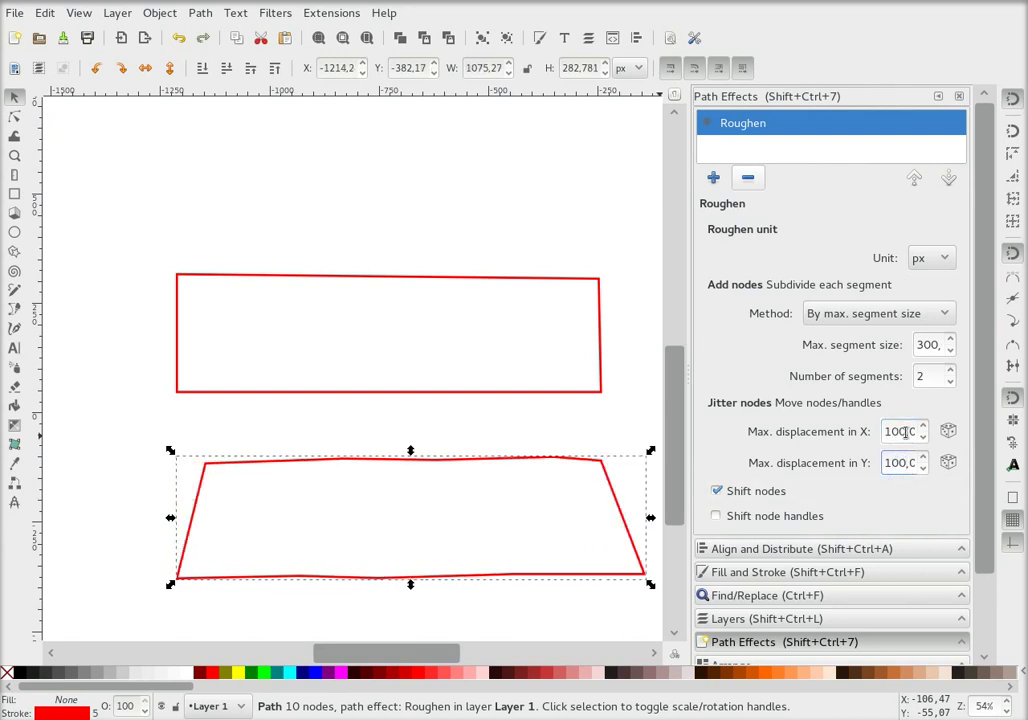
key(Return)
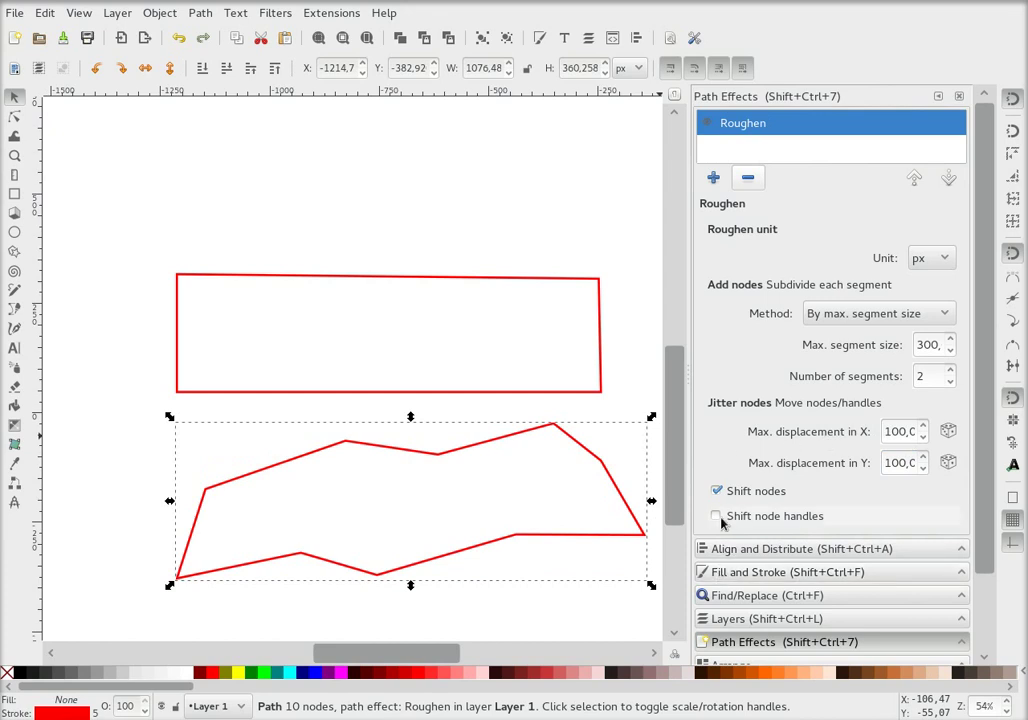
- Turn Shift node handles on then off again, and reseed the X jitter
click(716, 516)
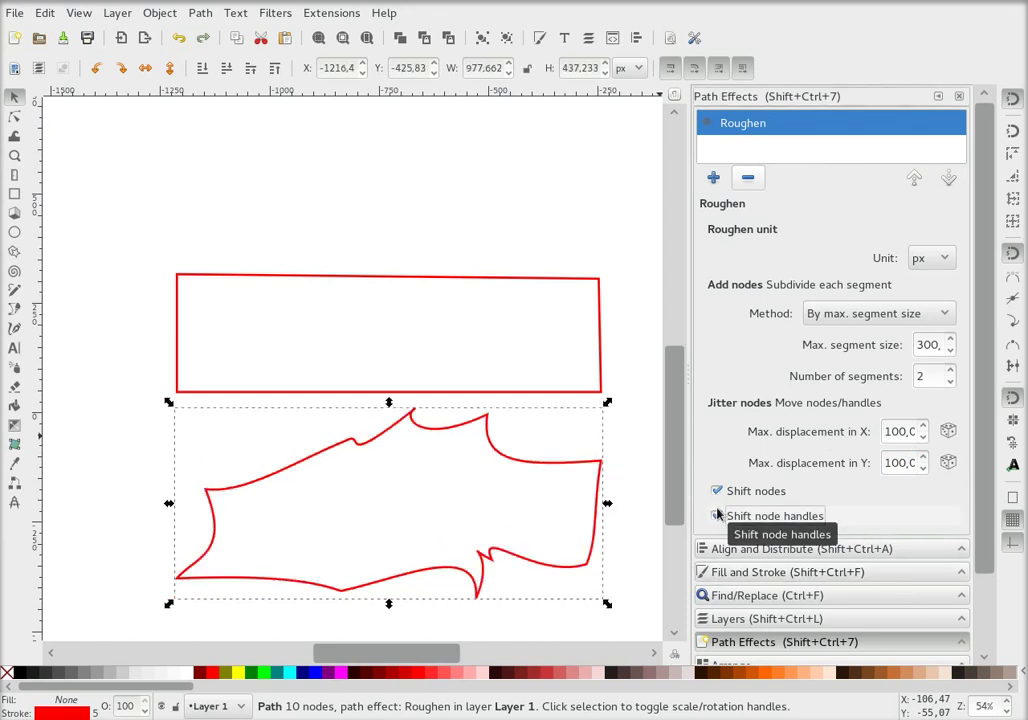
click(716, 515)
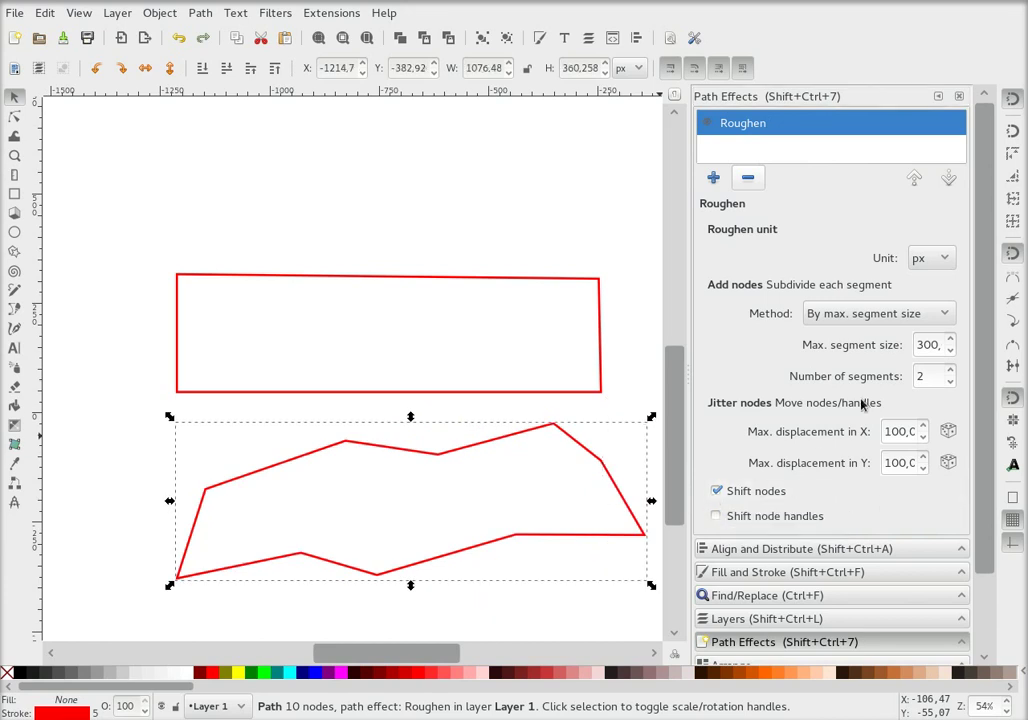
click(948, 431)
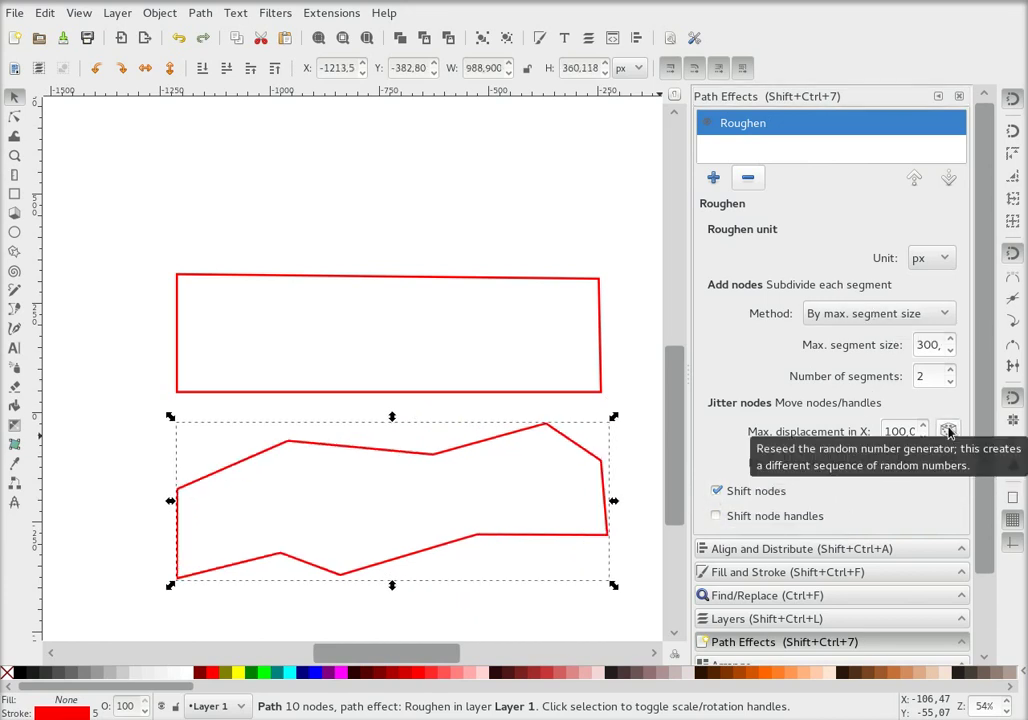
- Raise the roughen segments to 4, reseed X and Y jitter, and toggle Shift nodes off and on
click(946, 462)
click(946, 463)
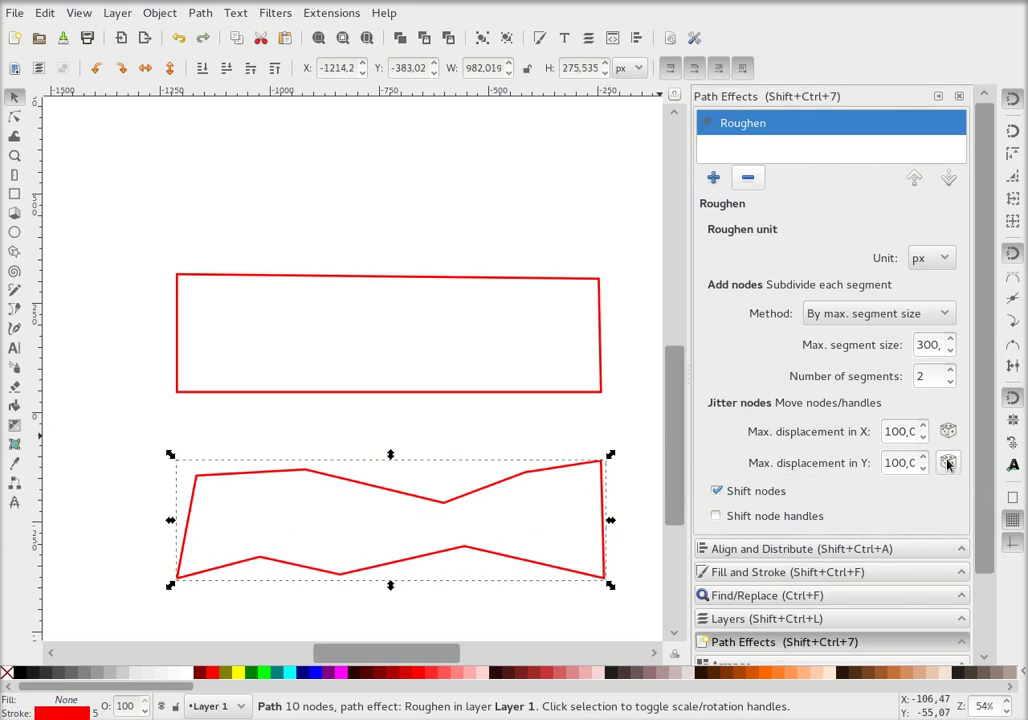
click(951, 371)
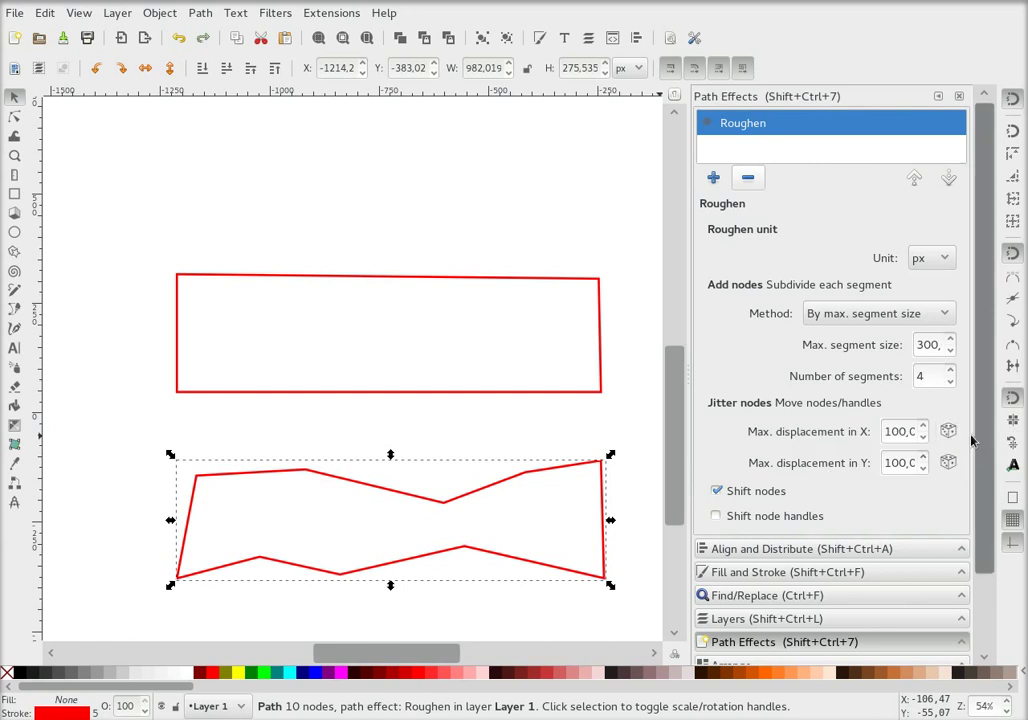
click(950, 432)
click(950, 464)
click(950, 466)
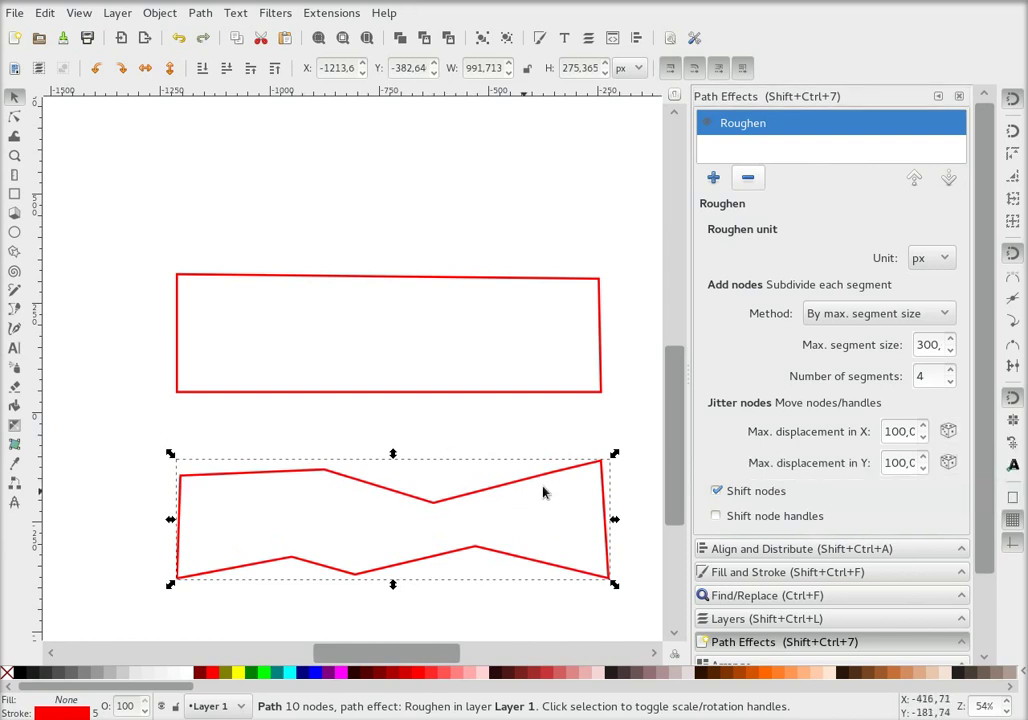
click(716, 491)
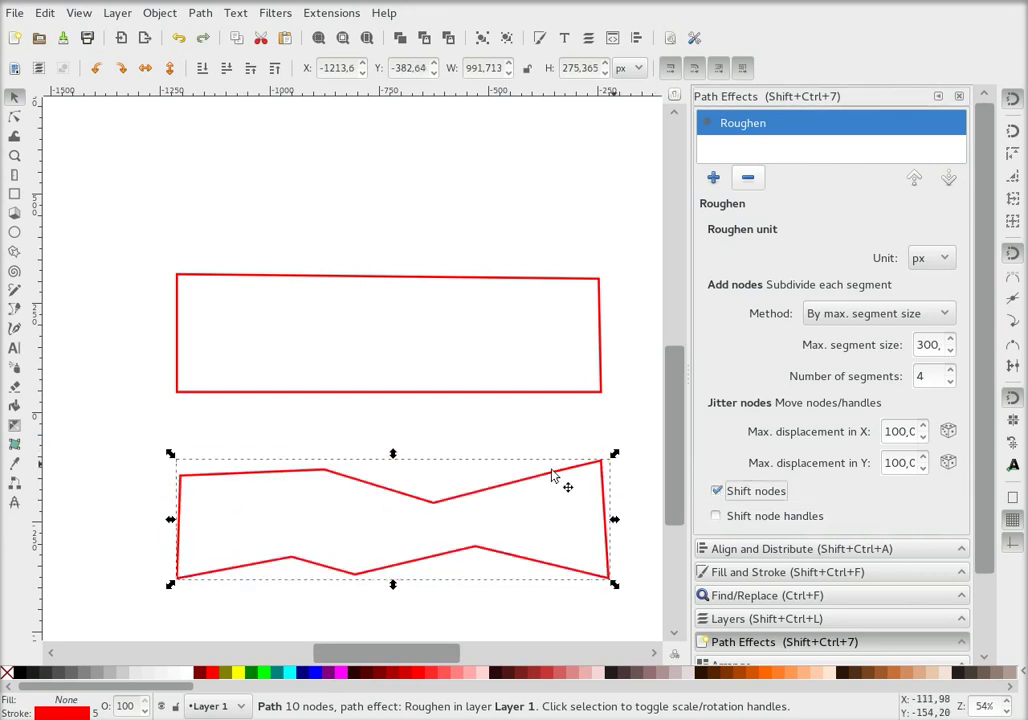
- Switch the roughen method to By number of segments and reduce segments to 2
click(199, 13)
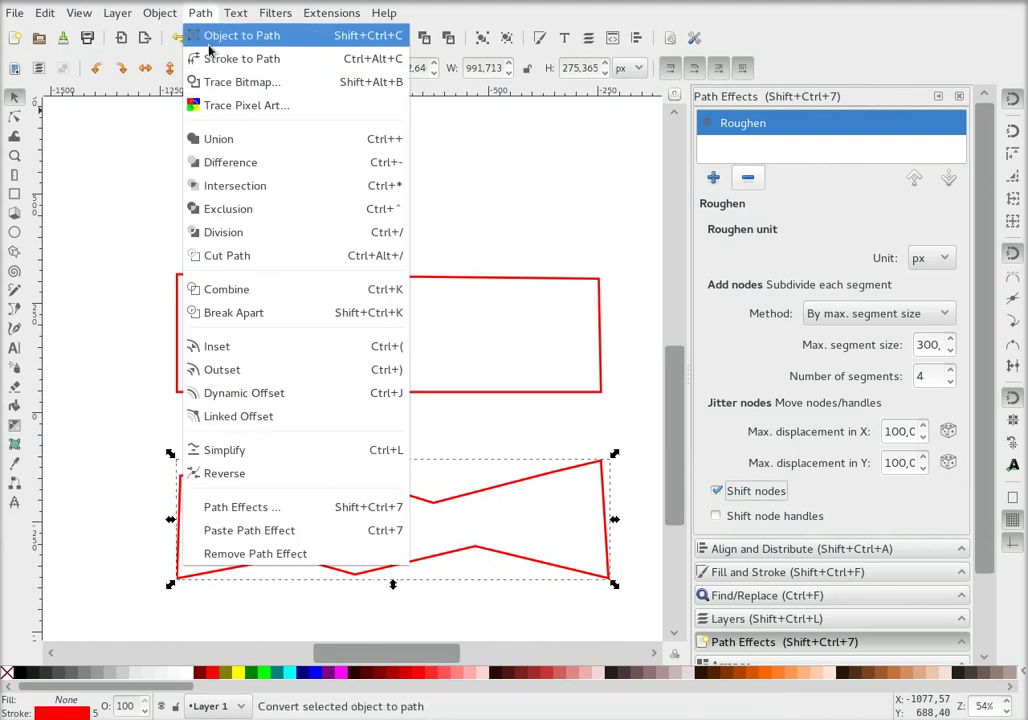
click(920, 377)
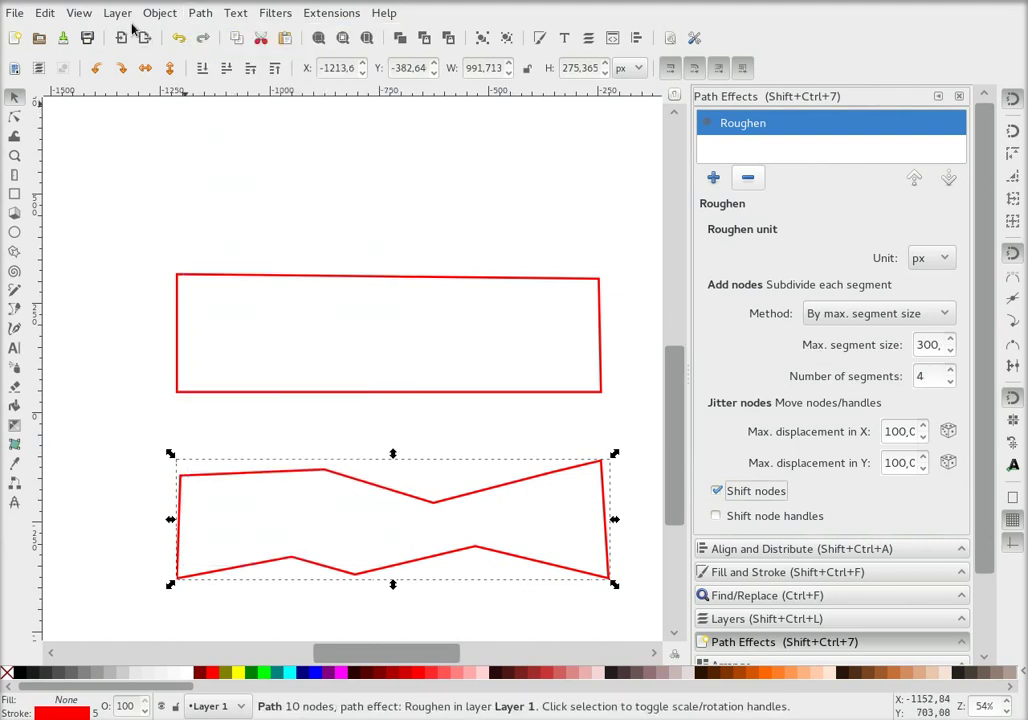
click(920, 313)
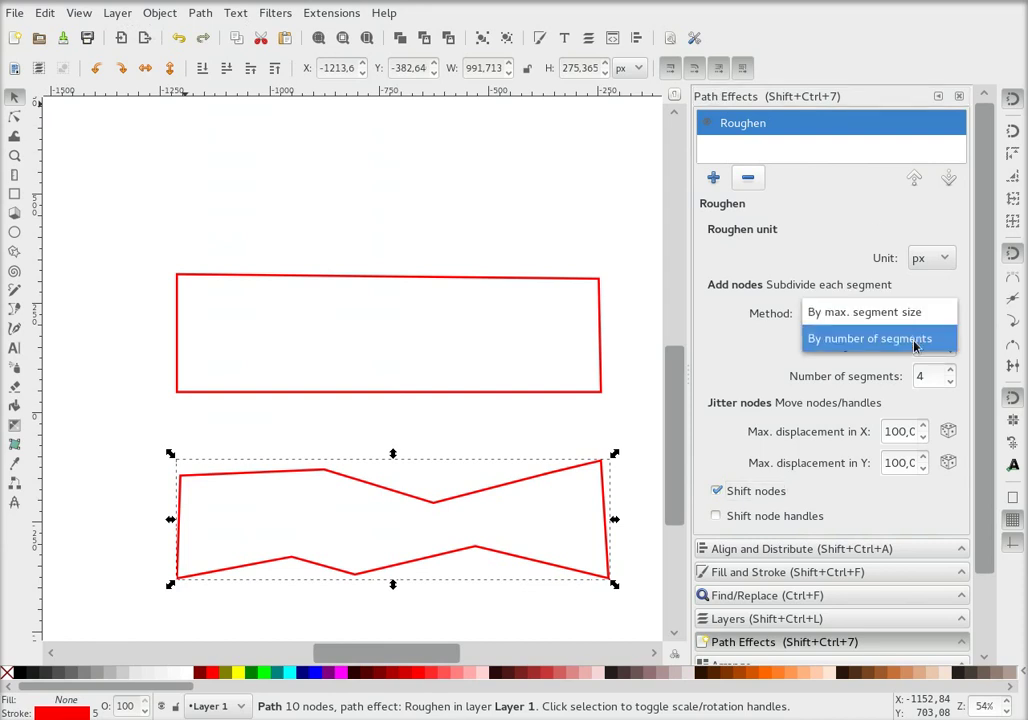
click(913, 340)
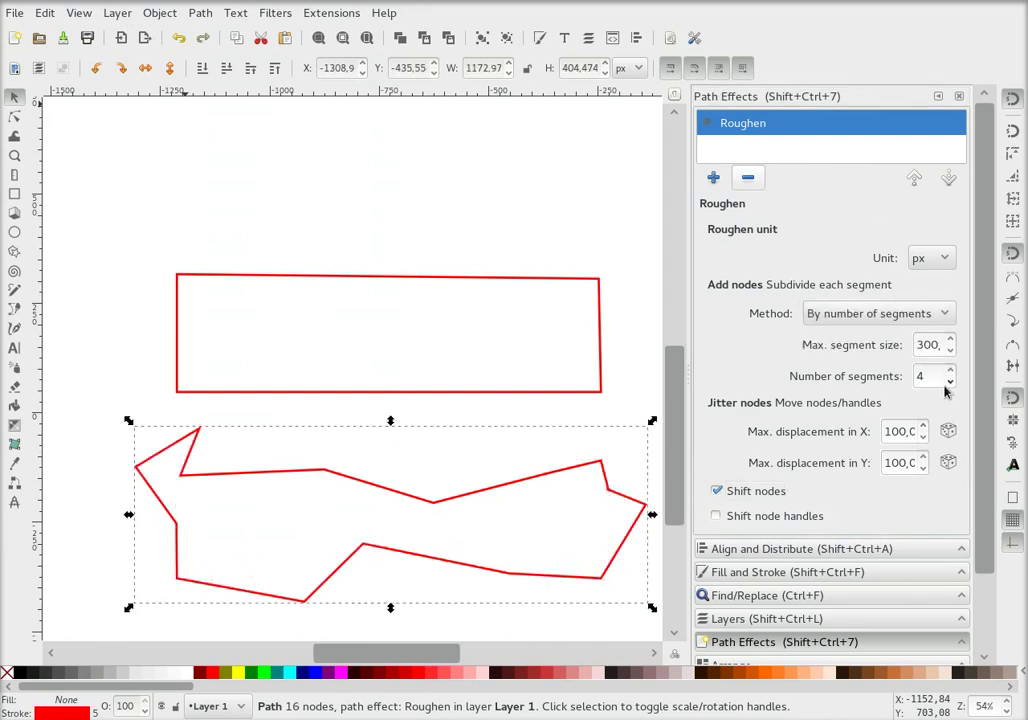
click(948, 381)
click(949, 381)
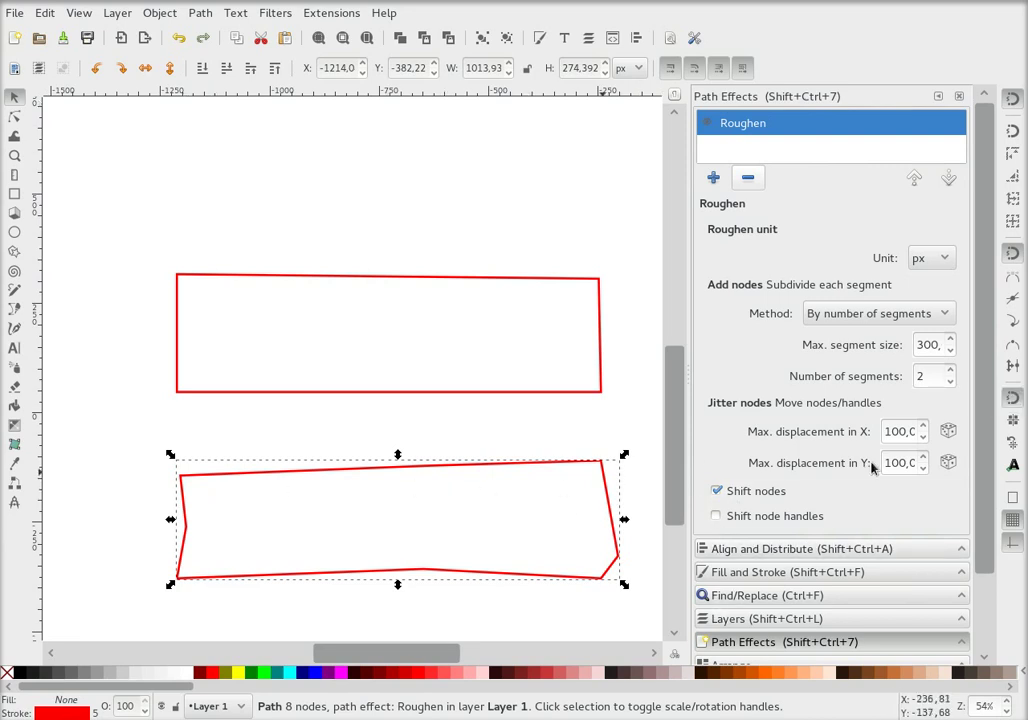
- Reseed X and Y jitter, set 3 segments, enable Shift node handles, then show Activities overview
click(948, 431)
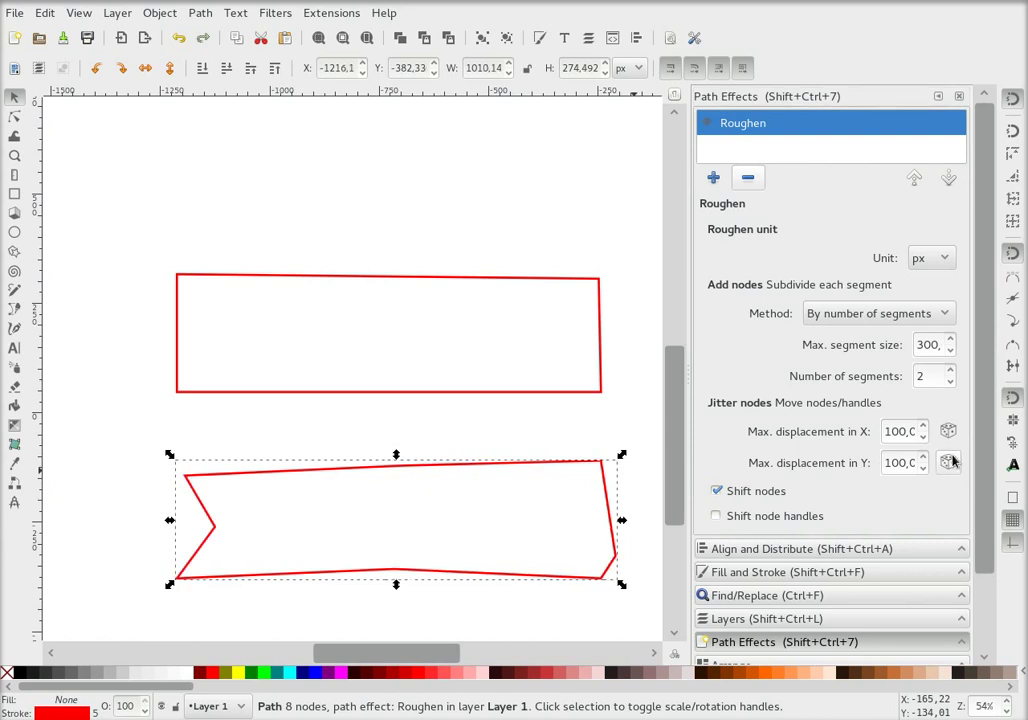
click(948, 462)
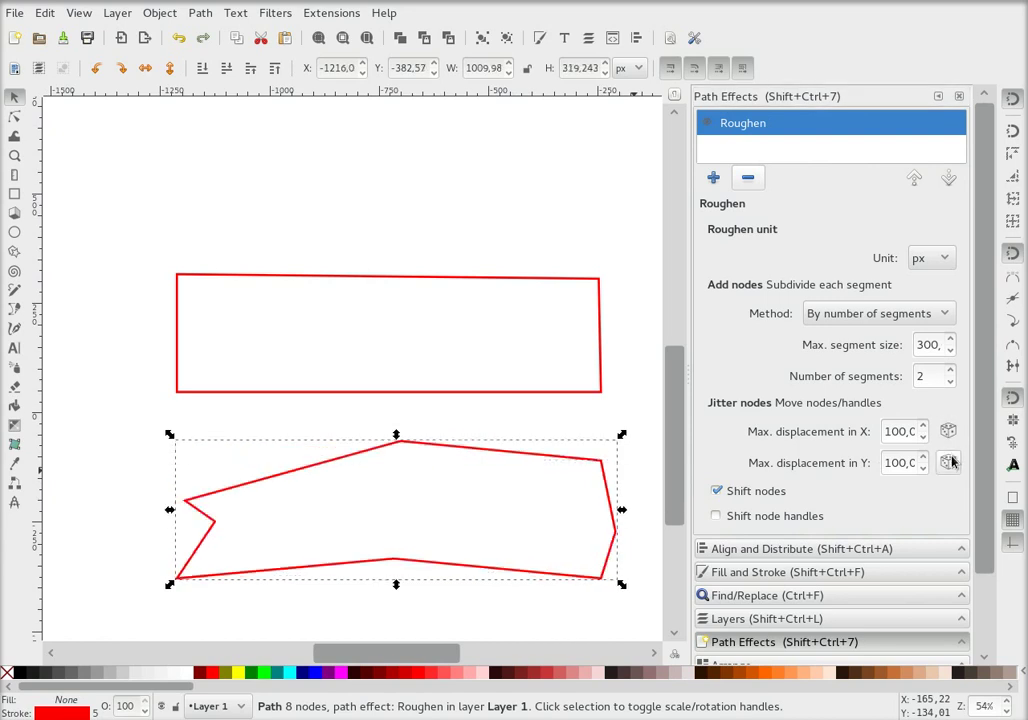
click(949, 371)
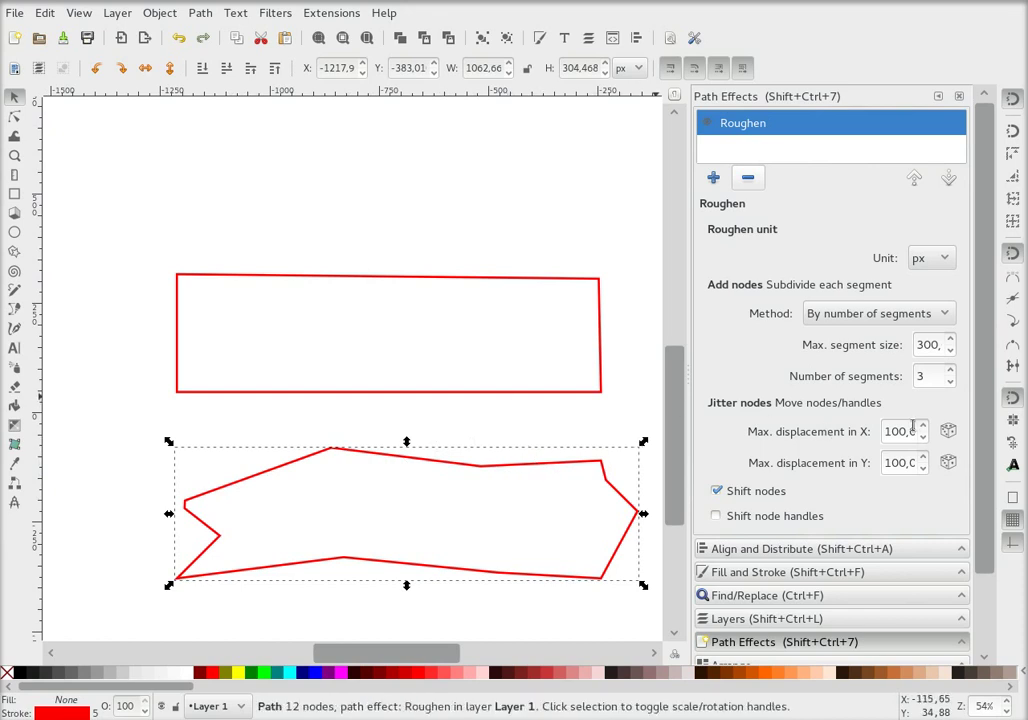
click(715, 516)
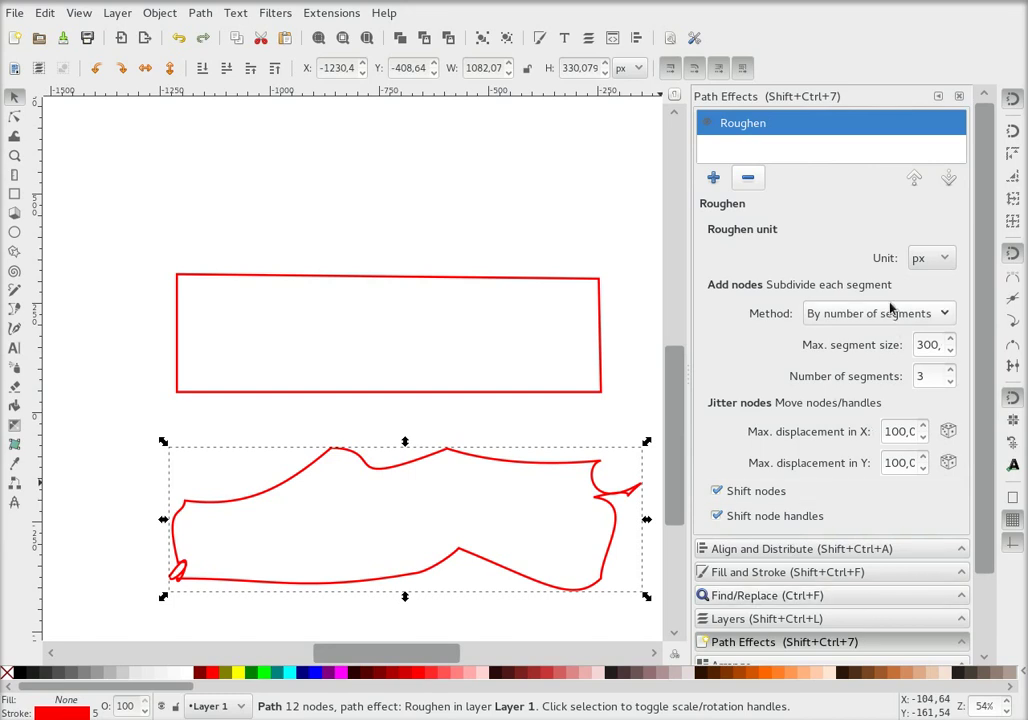
key(super)
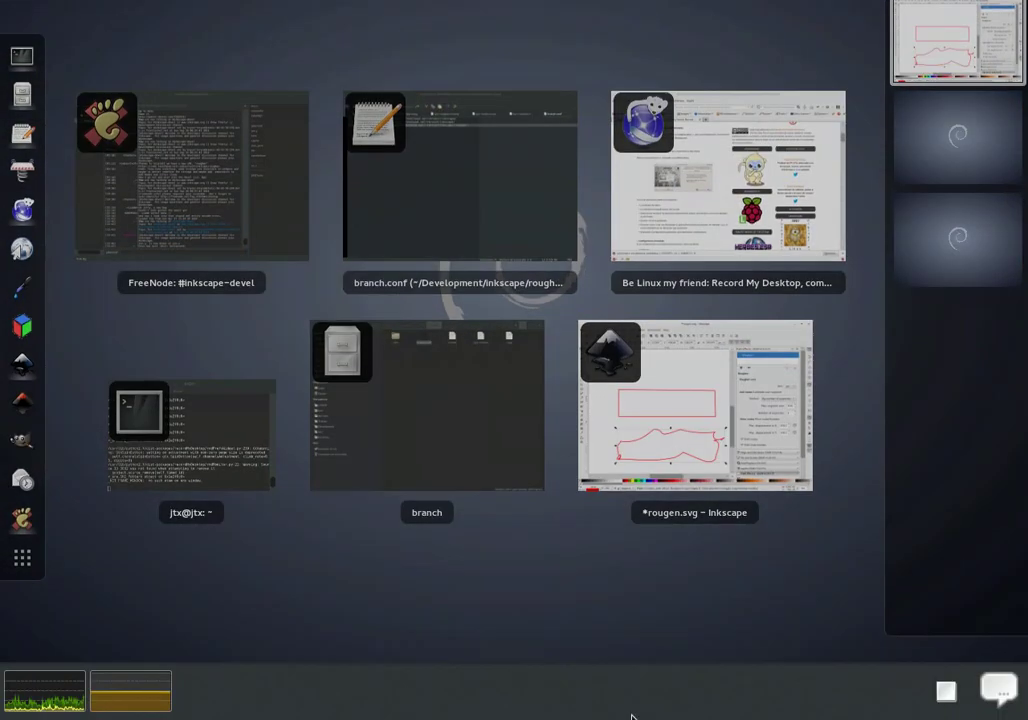